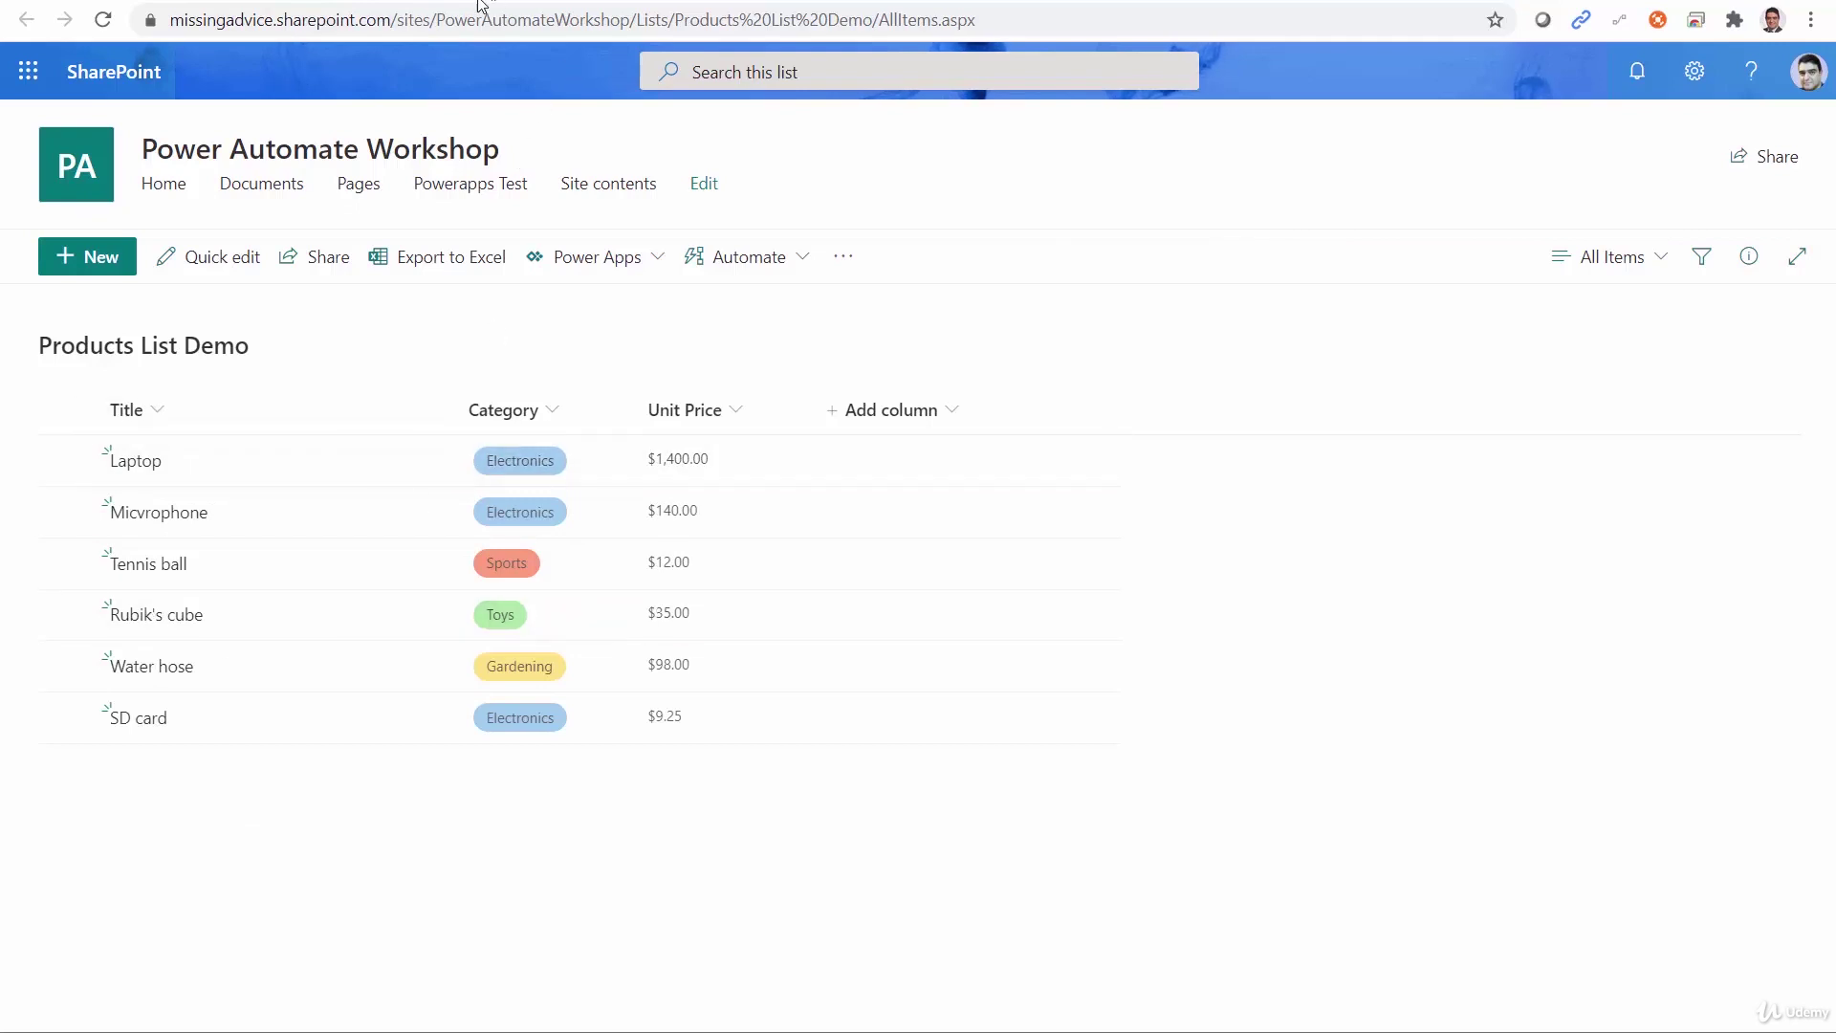
Switch from the SharePoint Products list to the Get Items From SharePoint flow editor
key(ctrl+Tab)
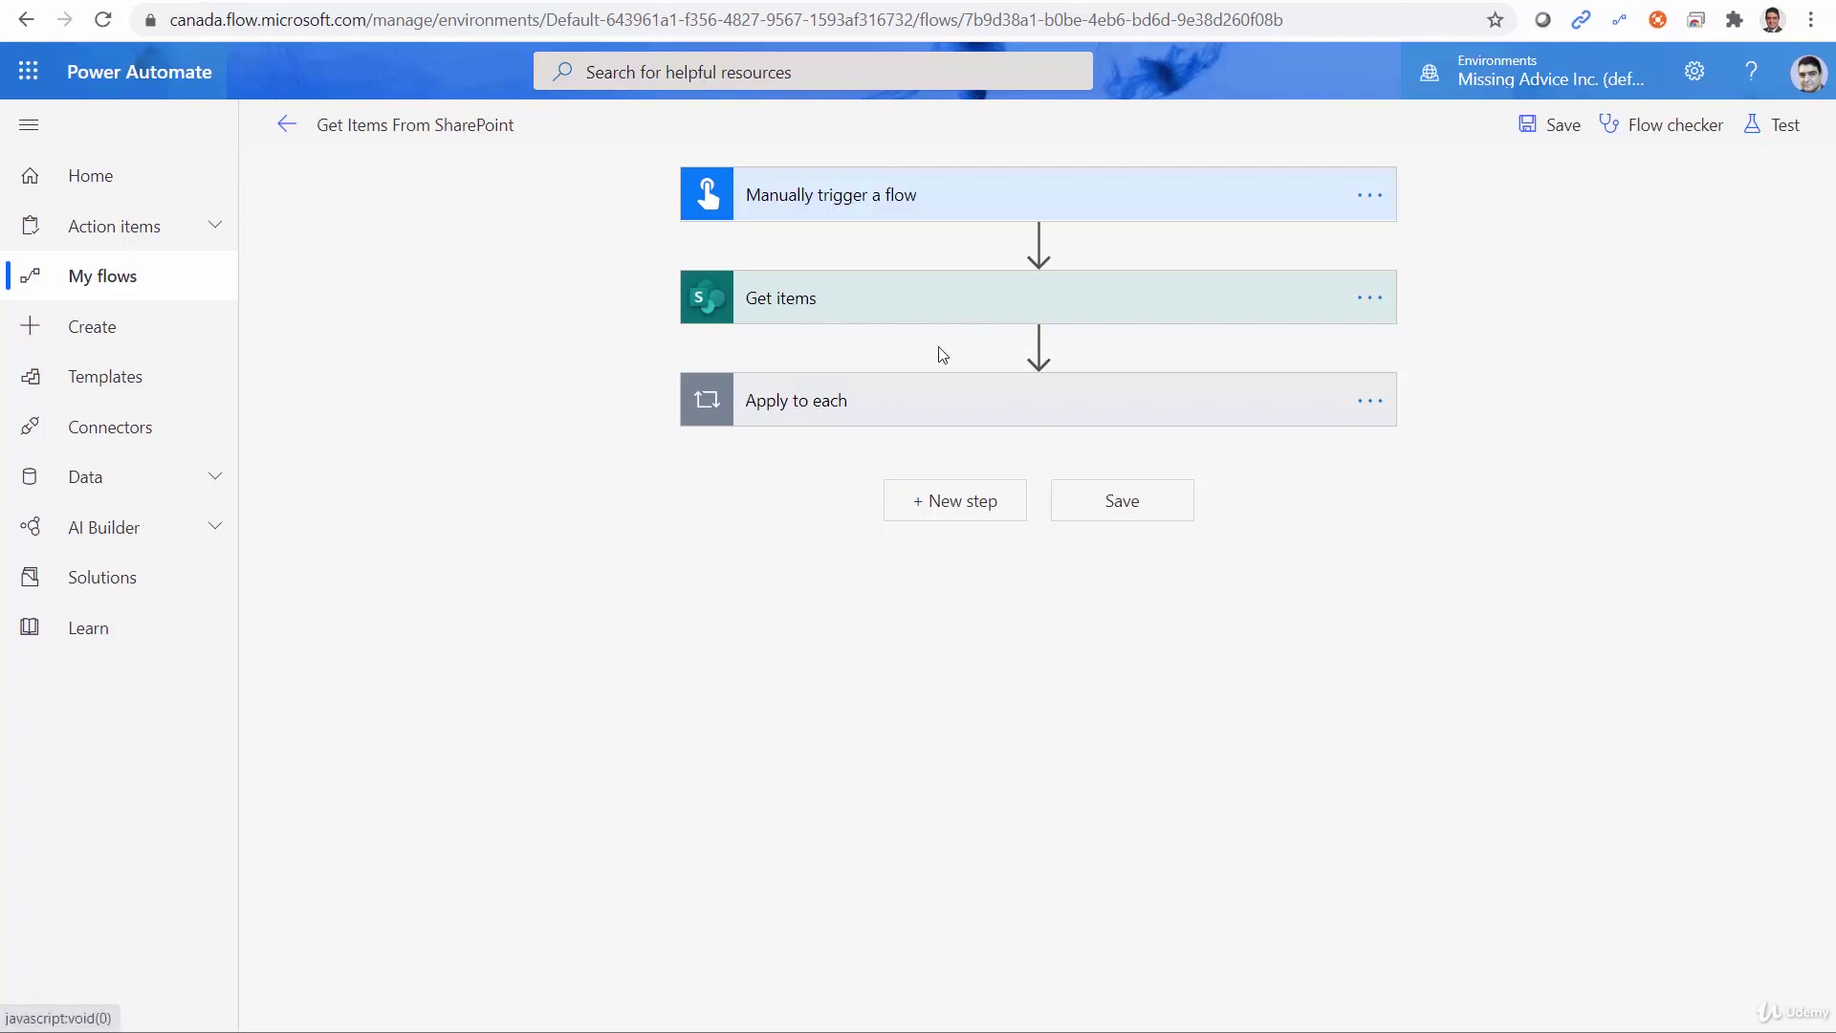
Expand Apply to each to view its Send an email (V2) action, then collapse the email card
click(980, 414)
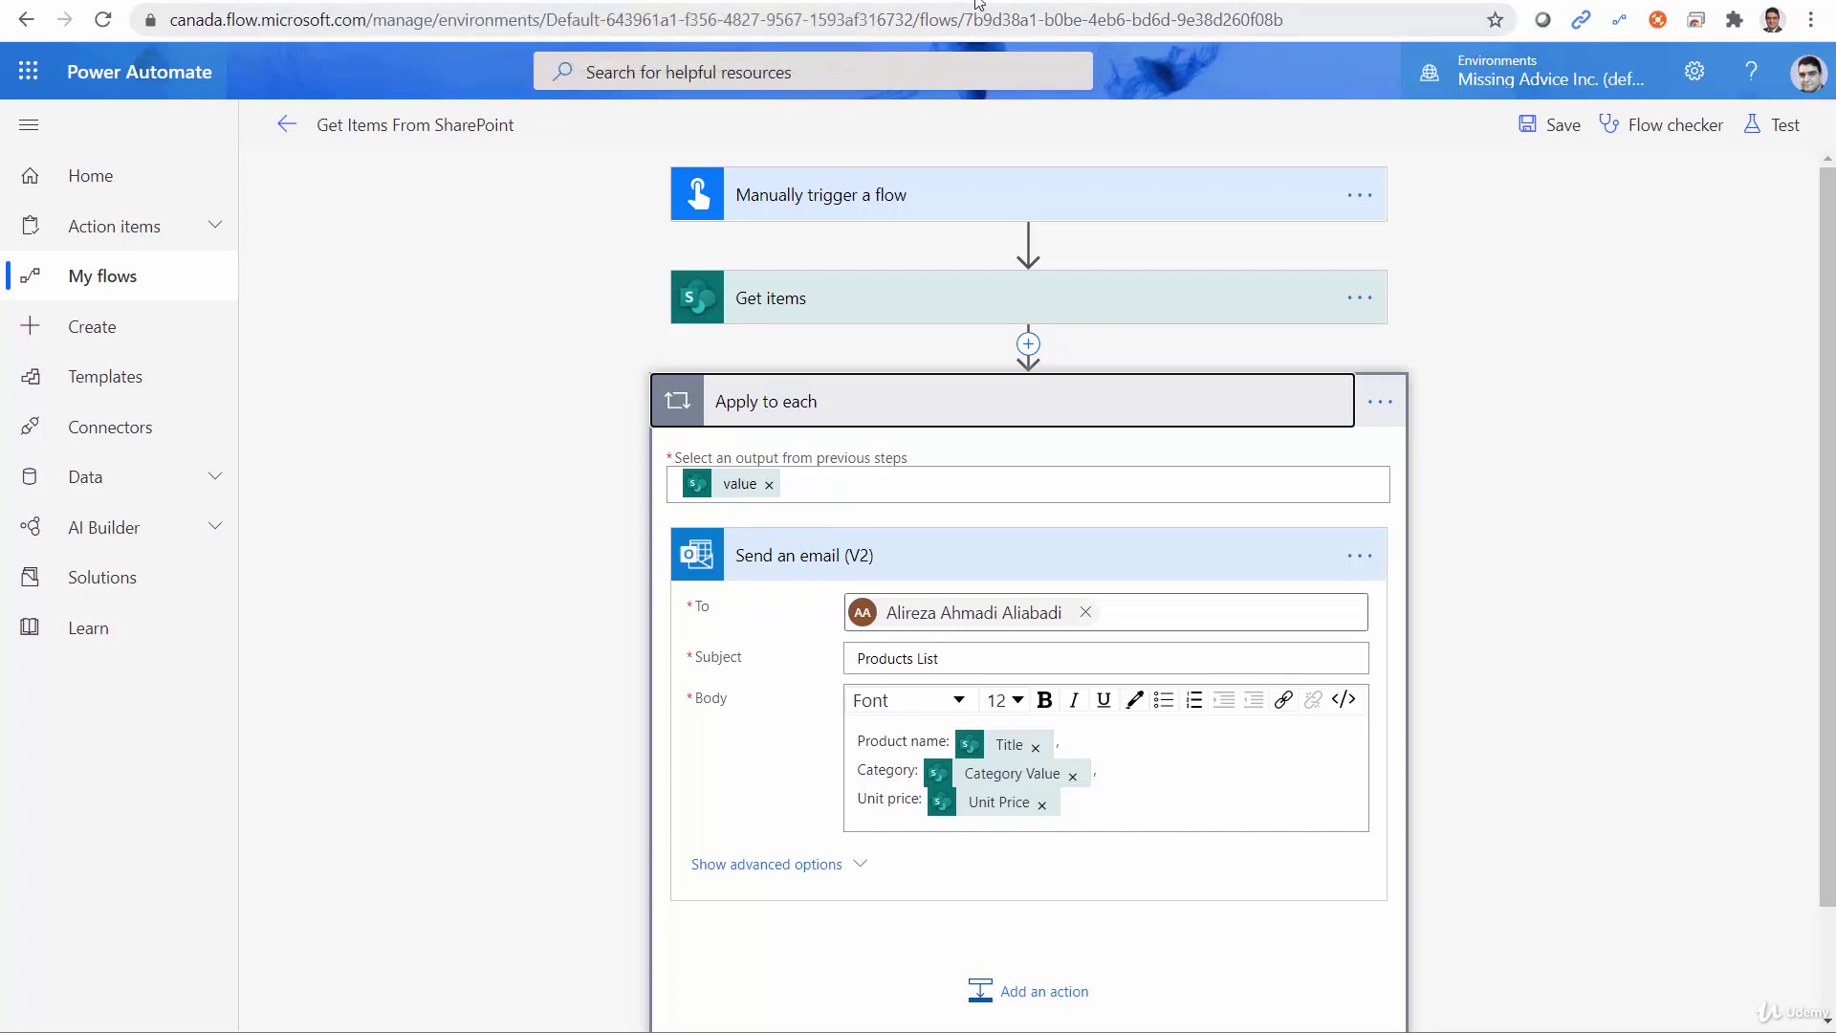
click(977, 2)
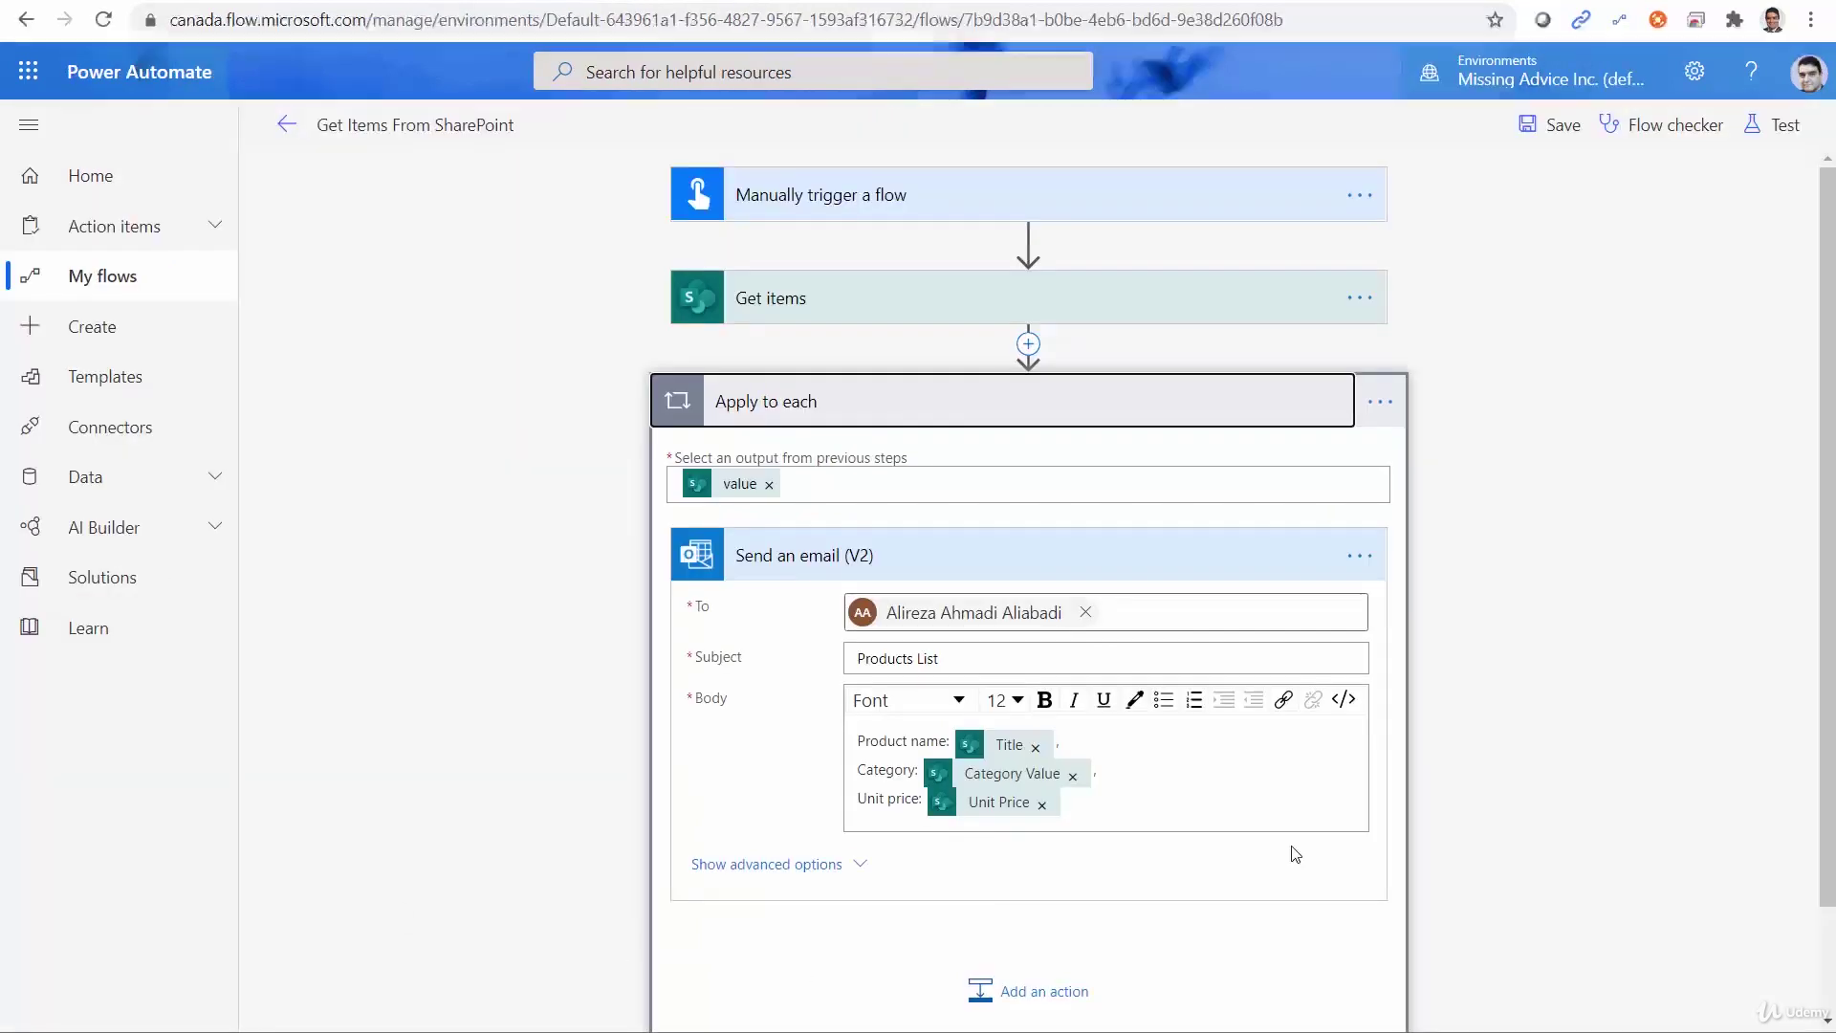
click(1027, 564)
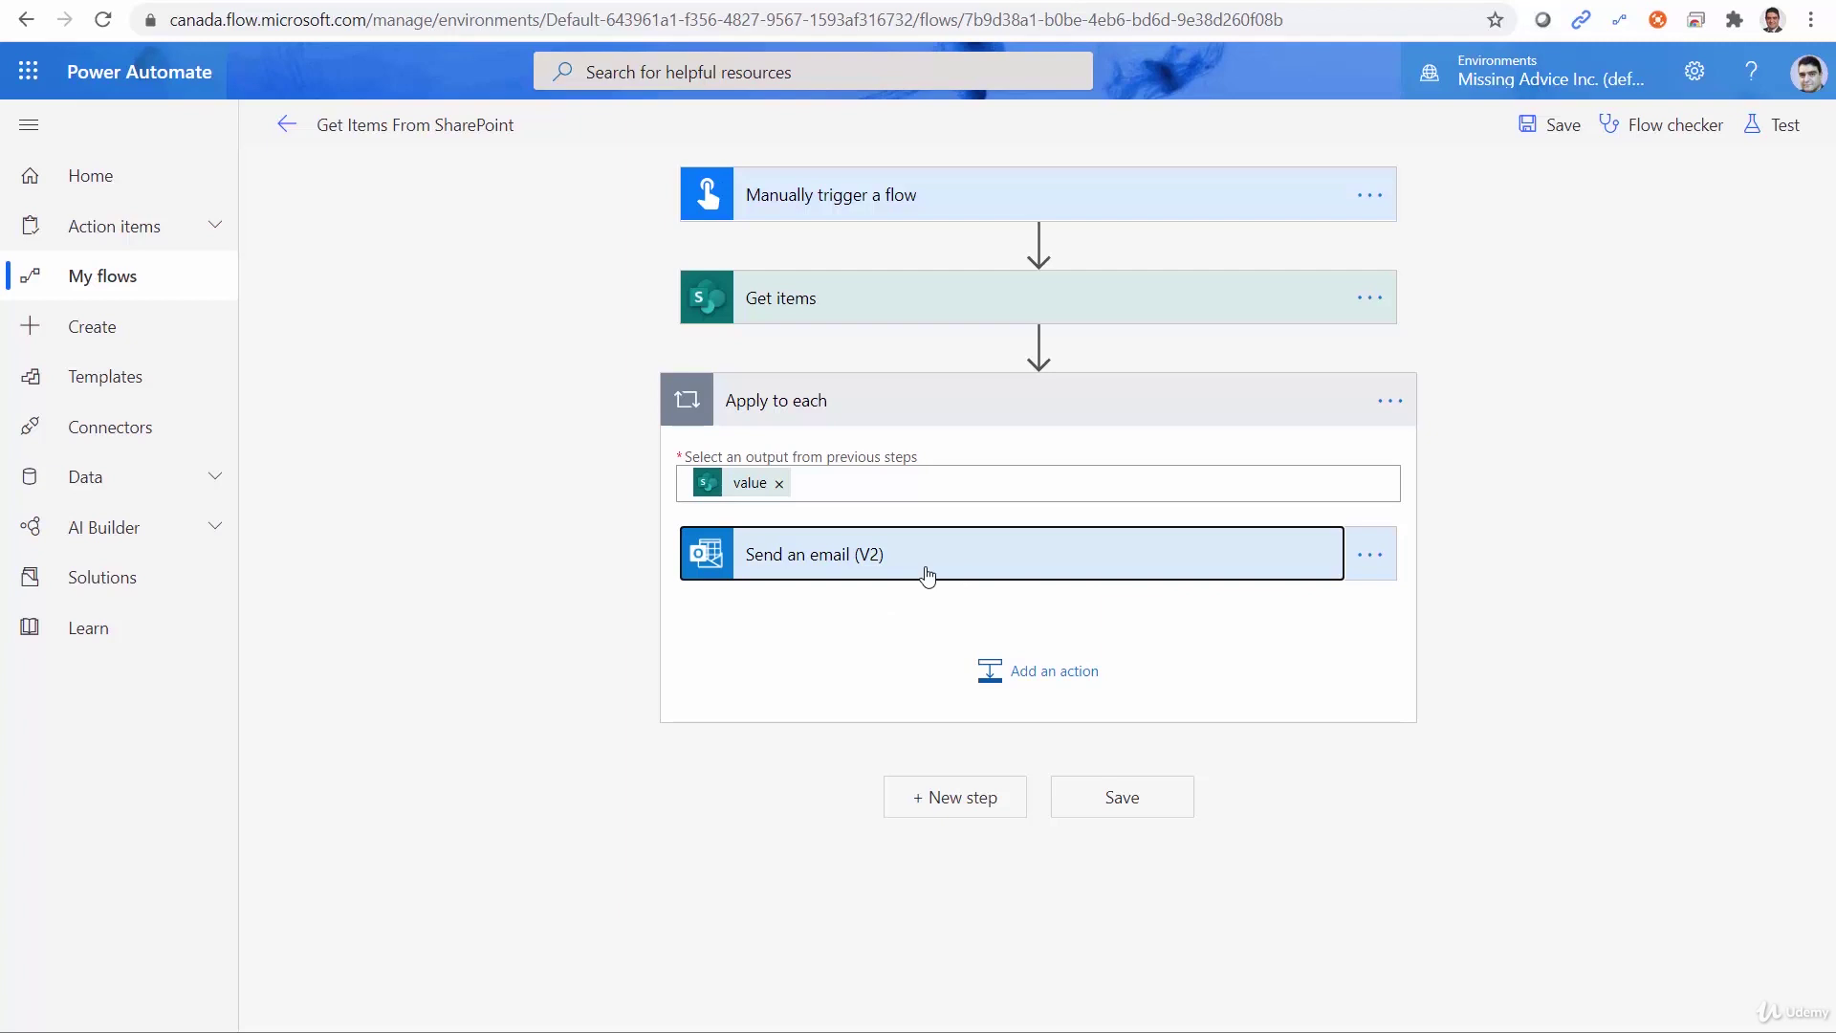
Insert a Control Condition action inside the loop, after Send an email (V2)
click(1039, 673)
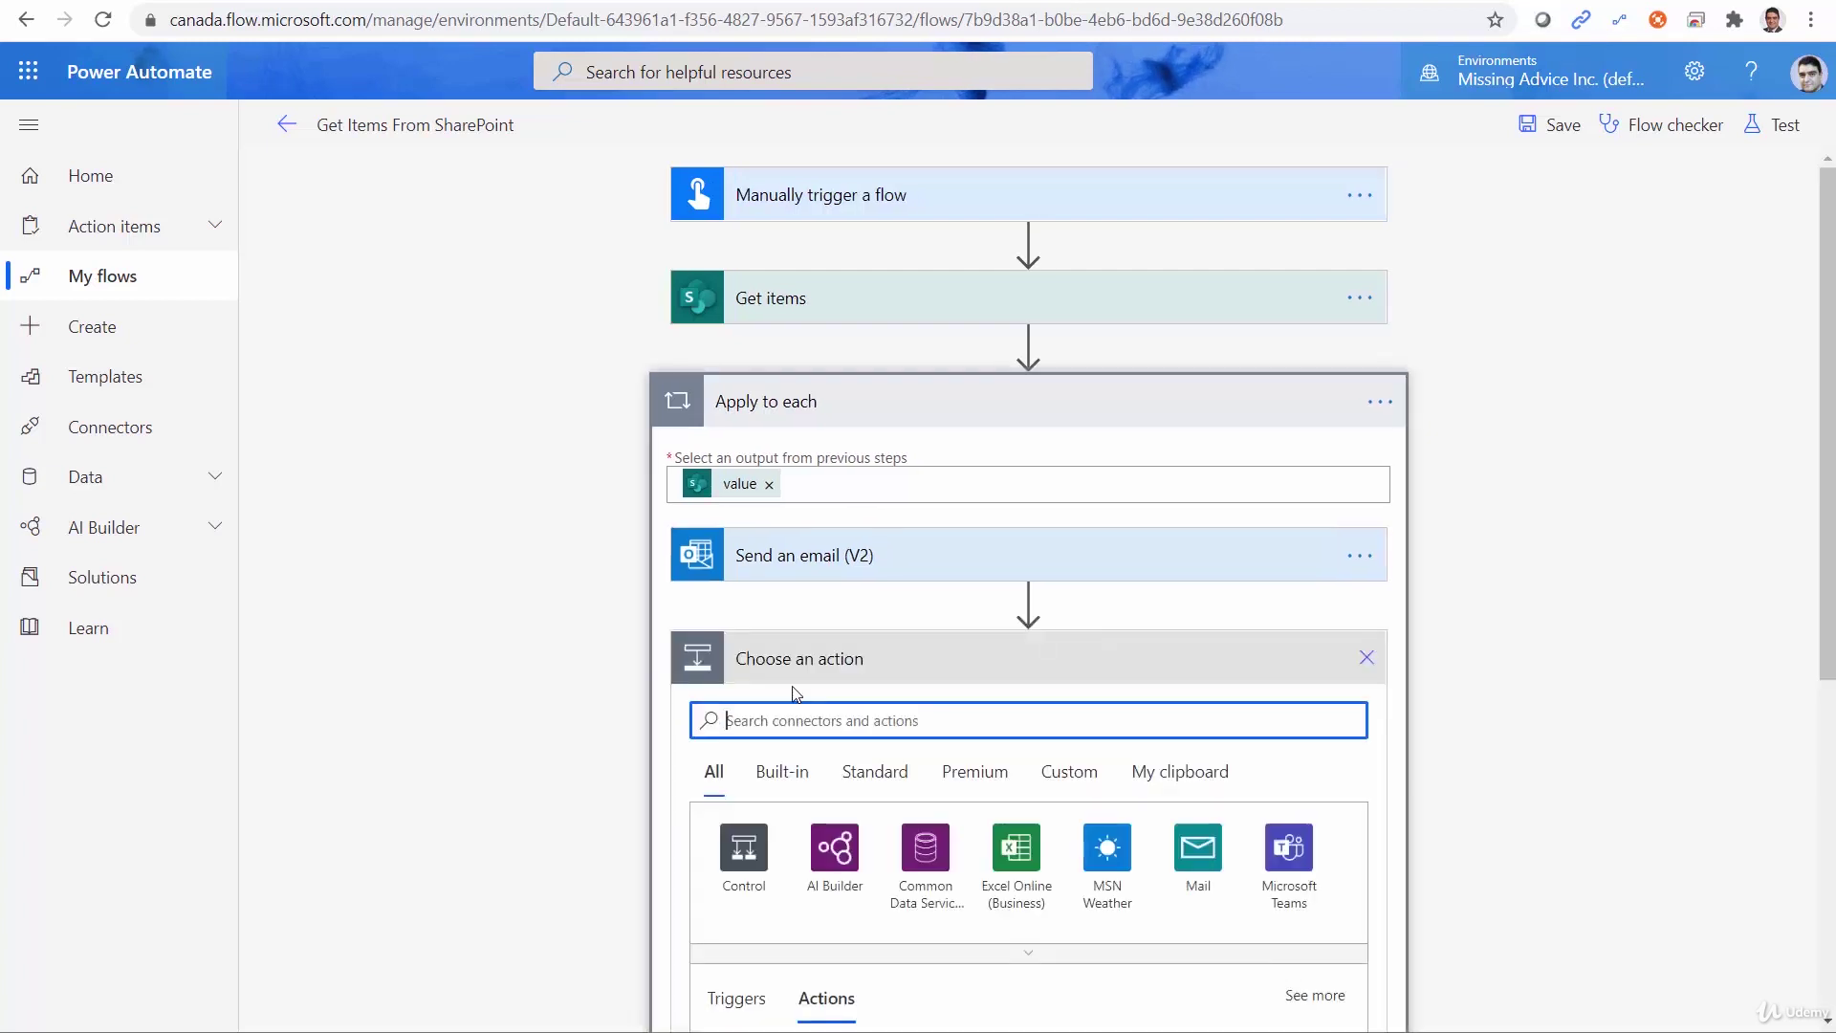
text(Con)
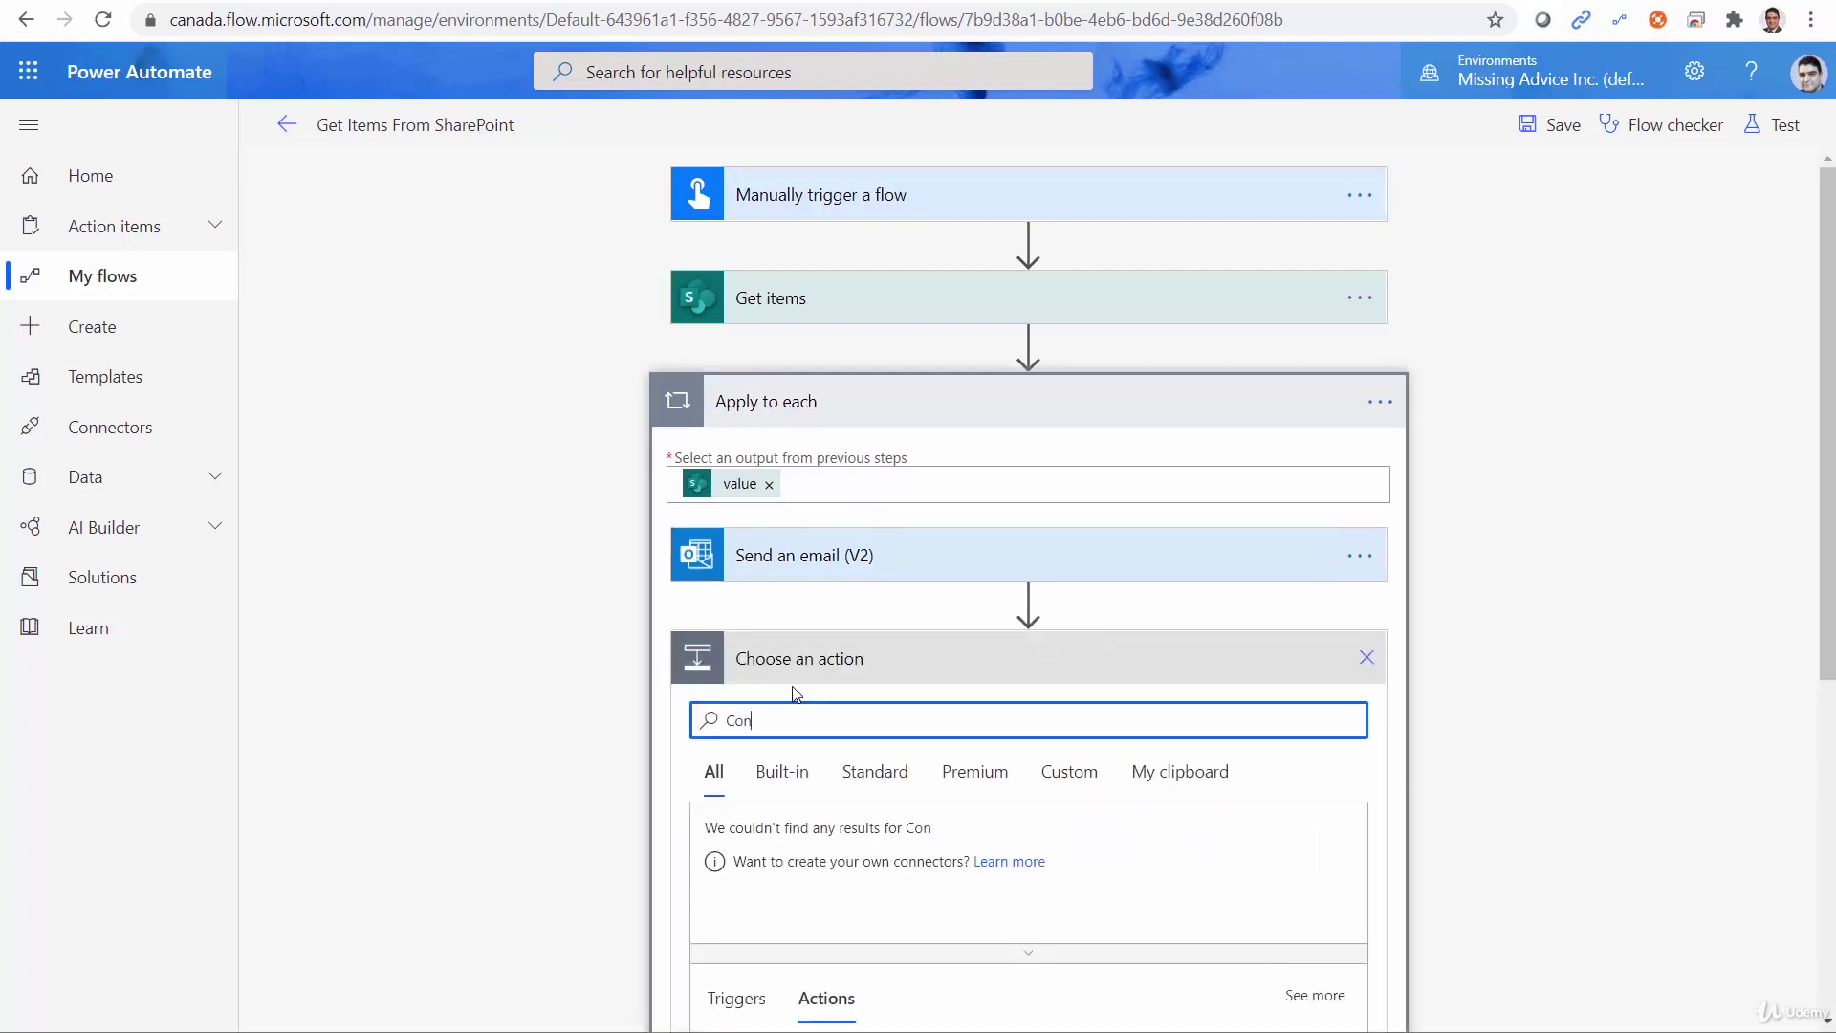
text(dition)
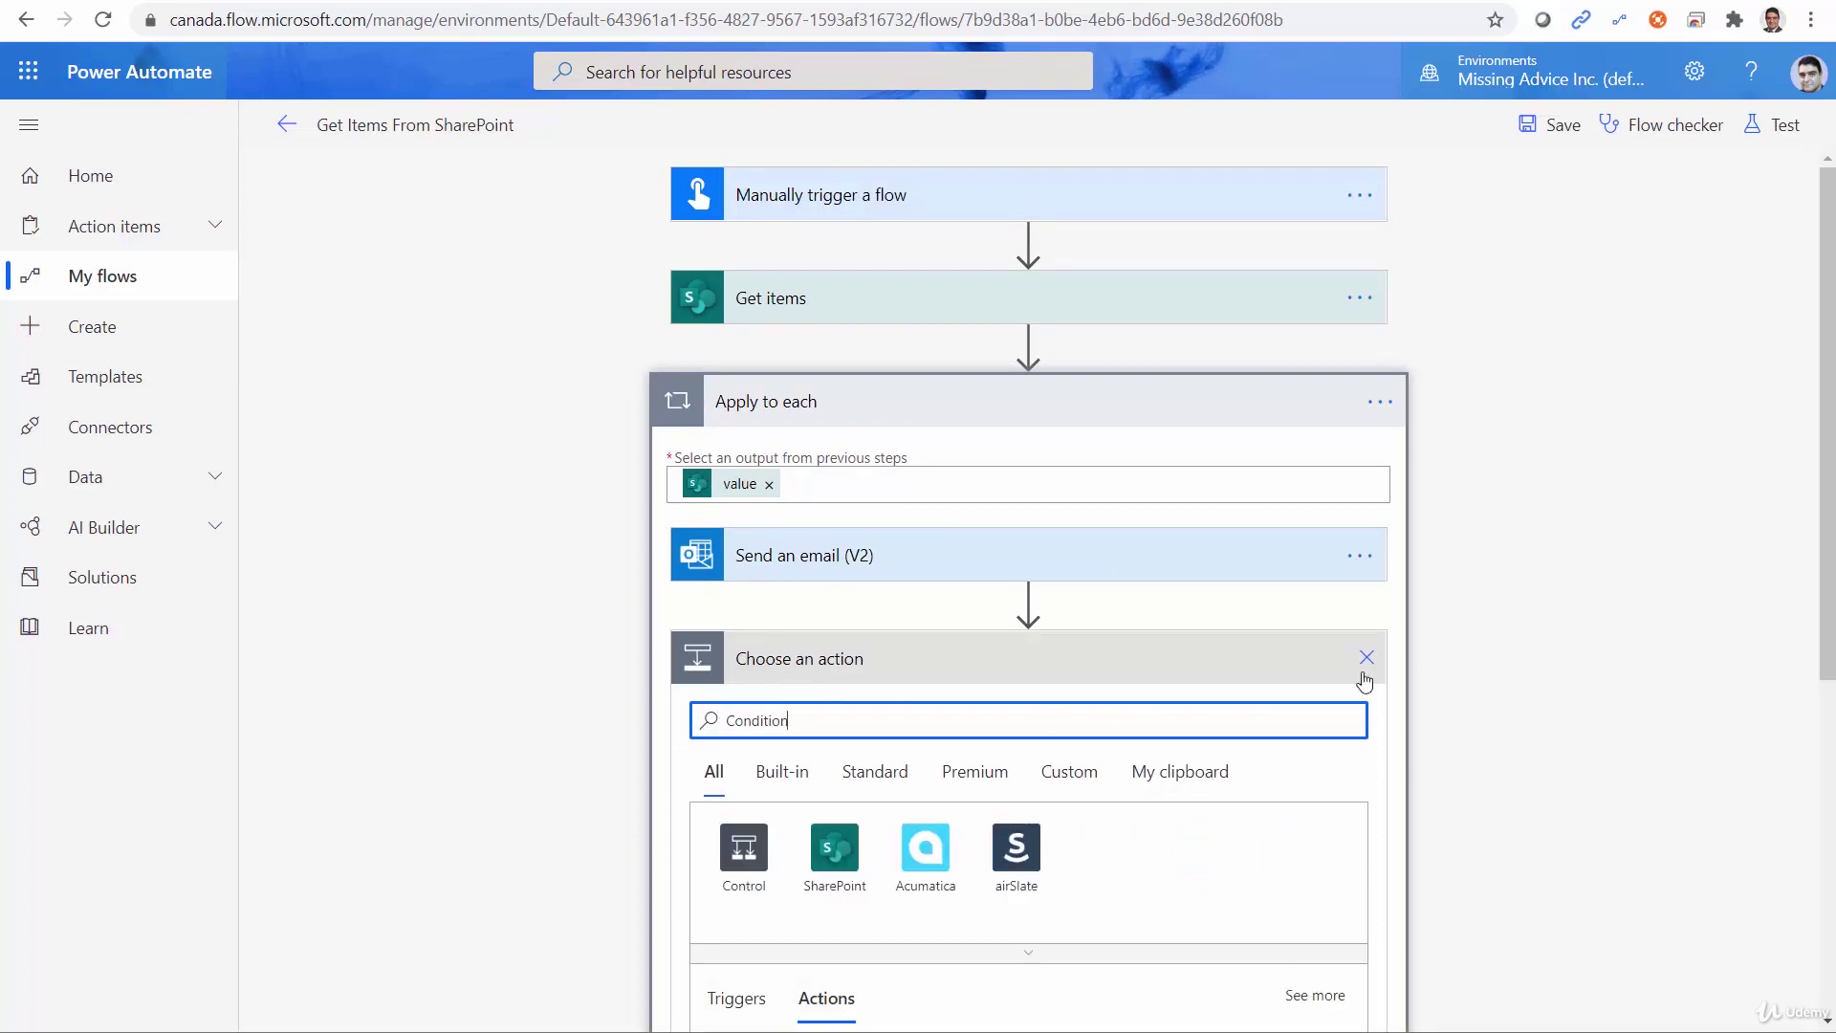
scroll(1519, 705, down, 3)
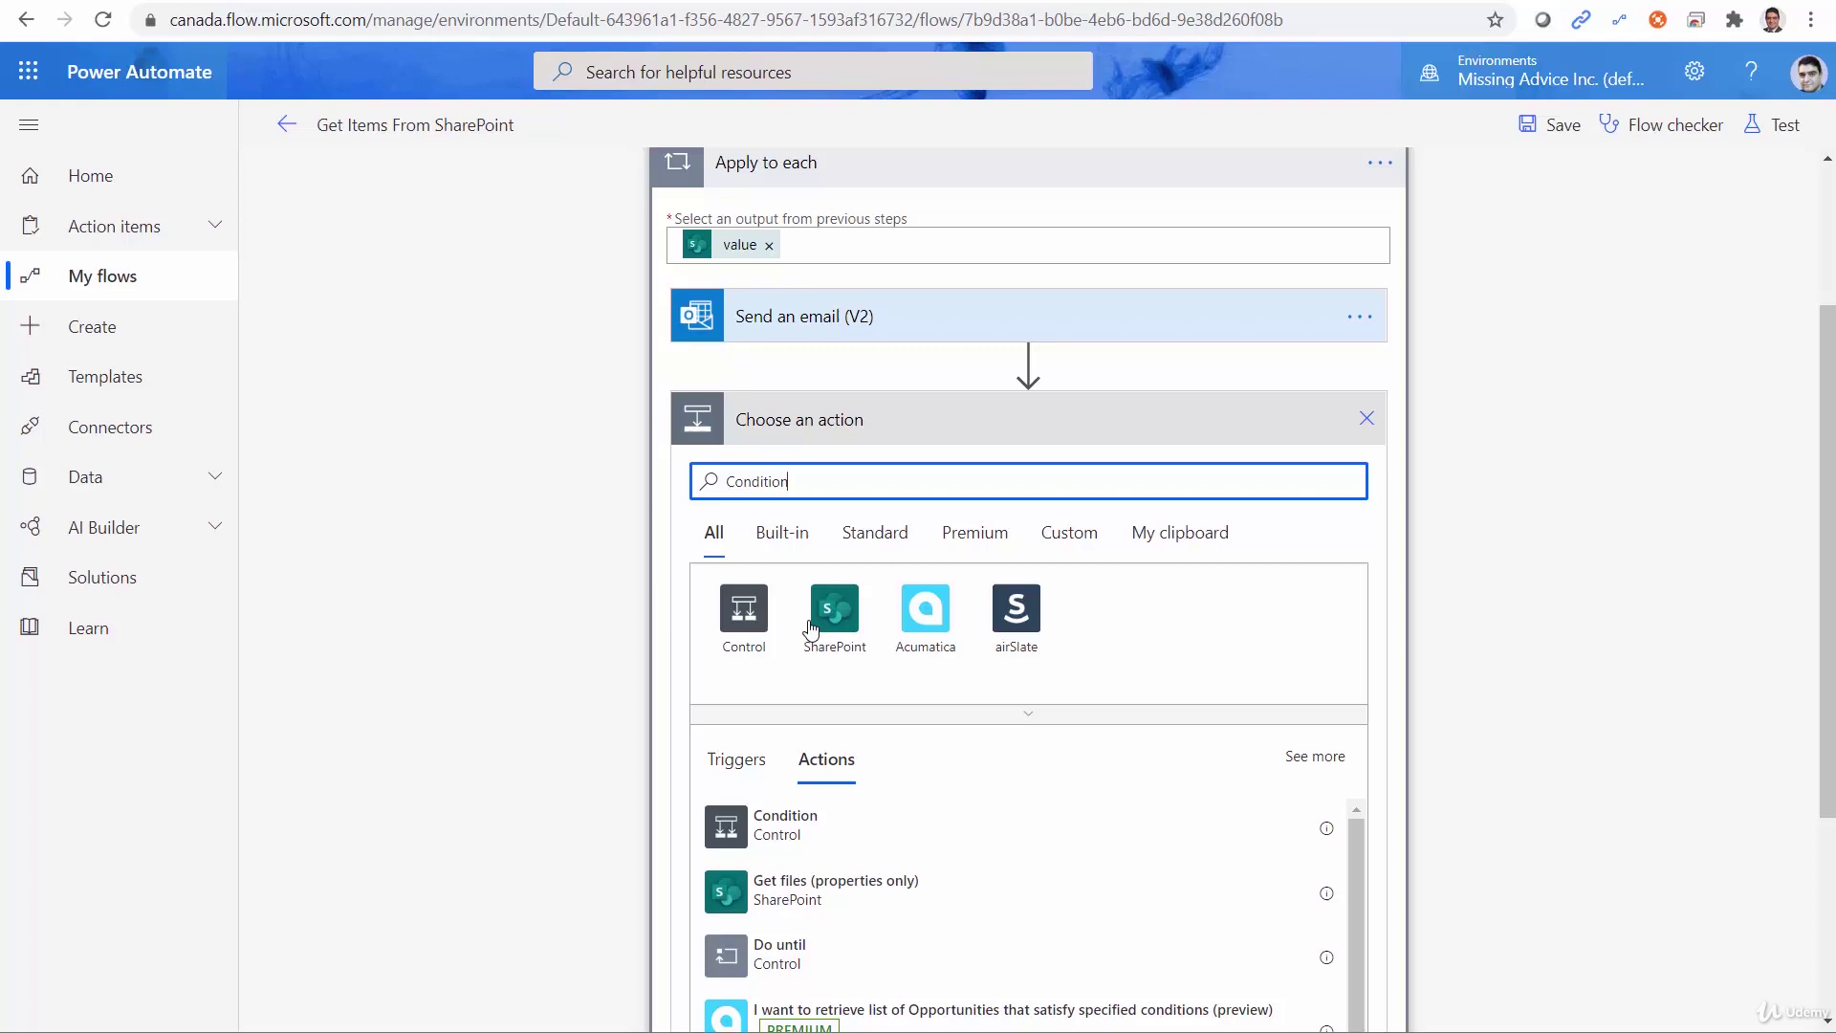
click(783, 831)
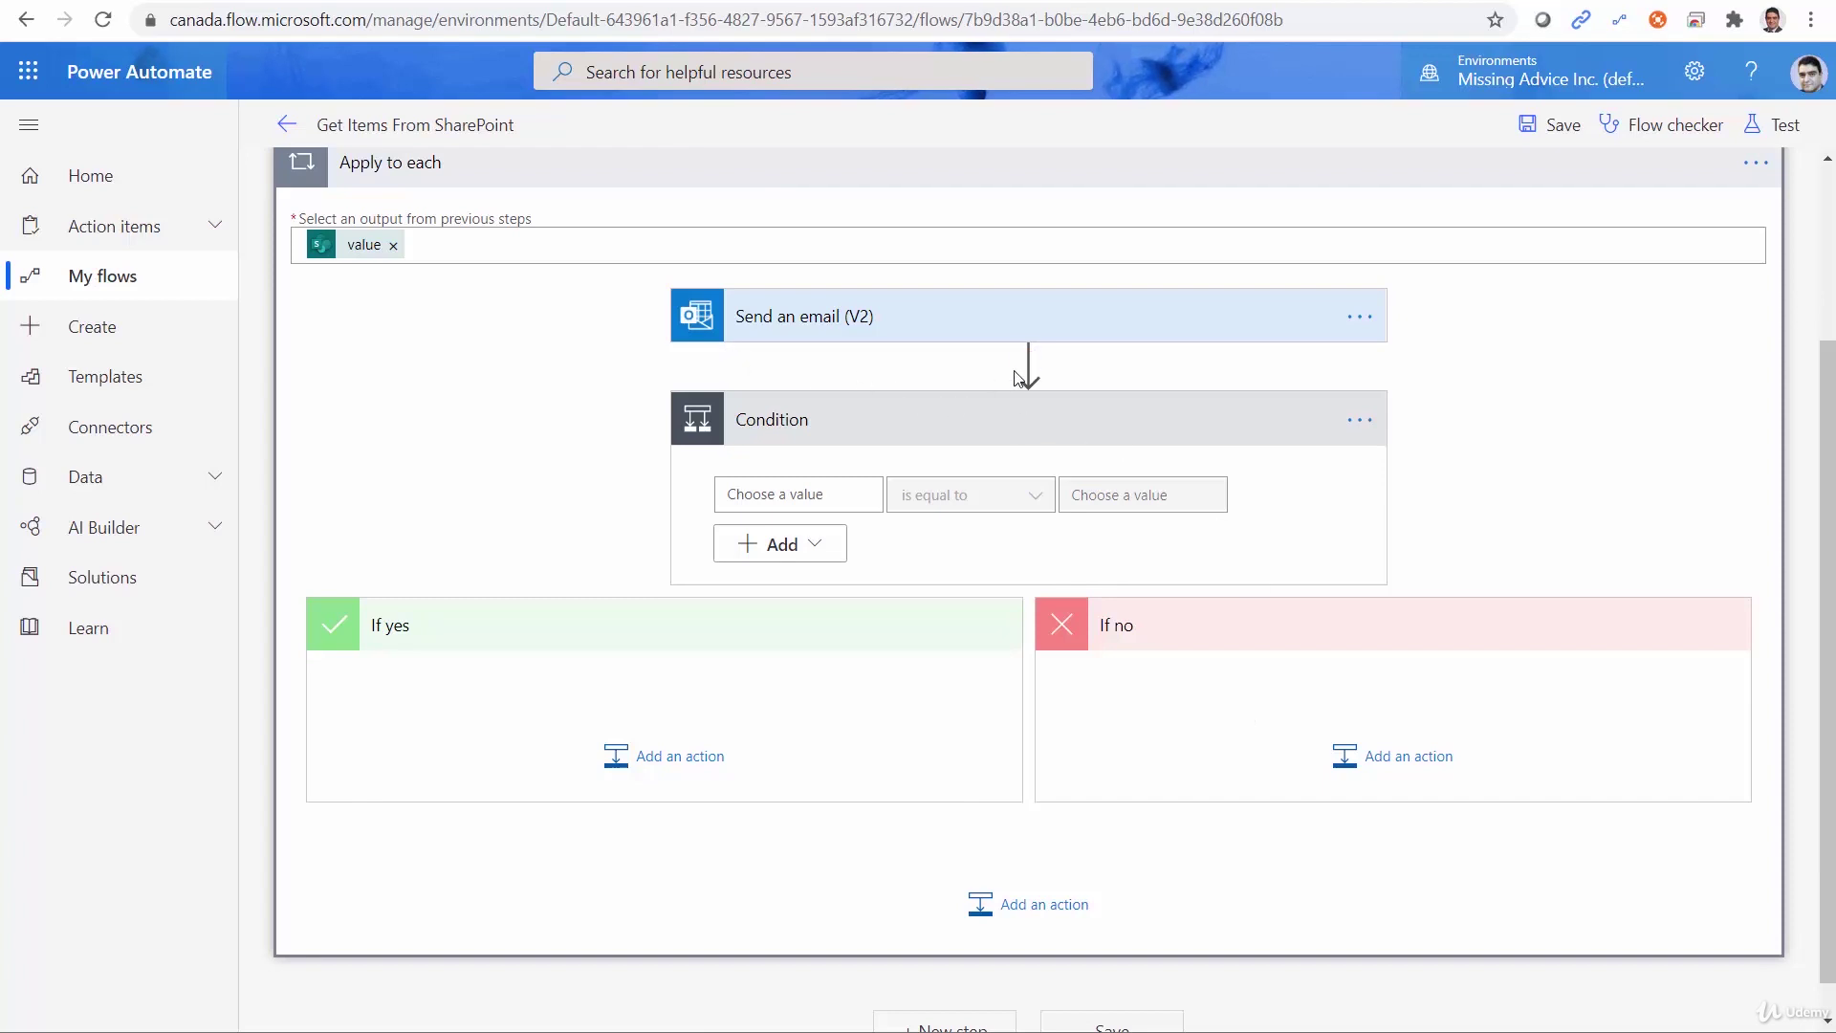
mouse_move(884, 379)
Drag the Send an email (V2) card down into the Condition's If yes branch
click(1020, 306)
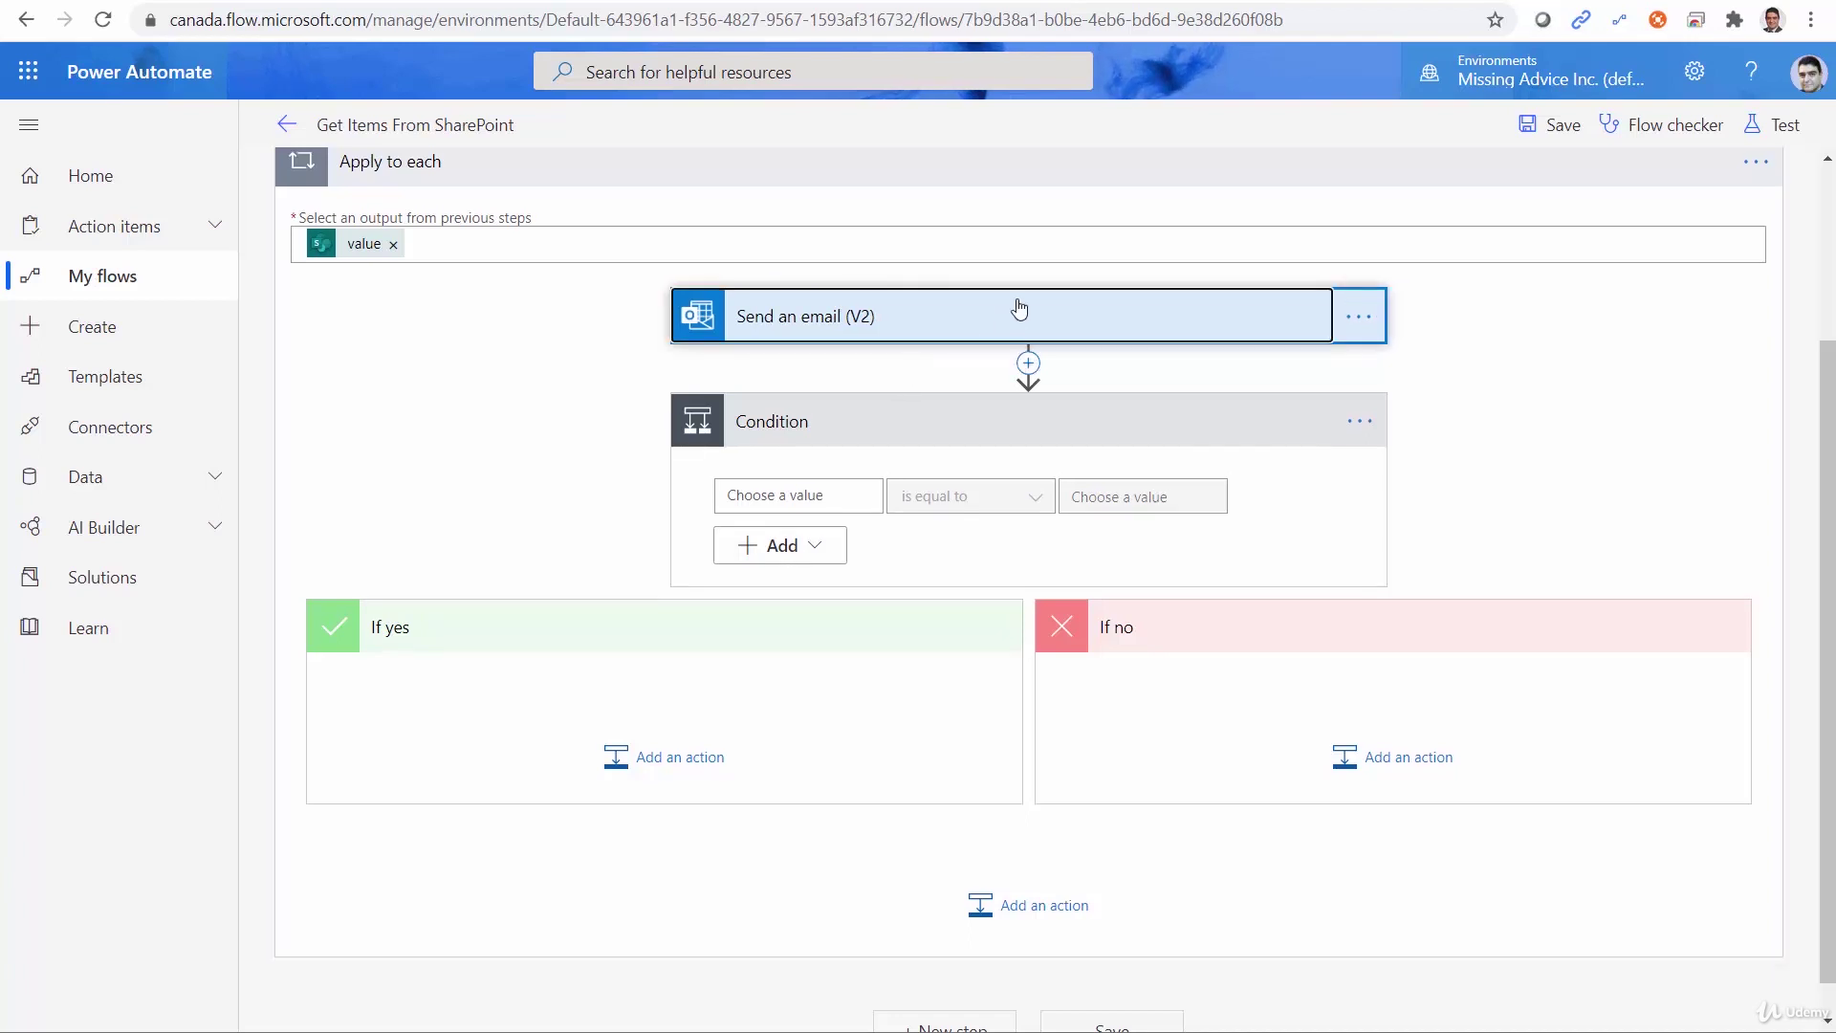
drag(1019, 306, 600, 701)
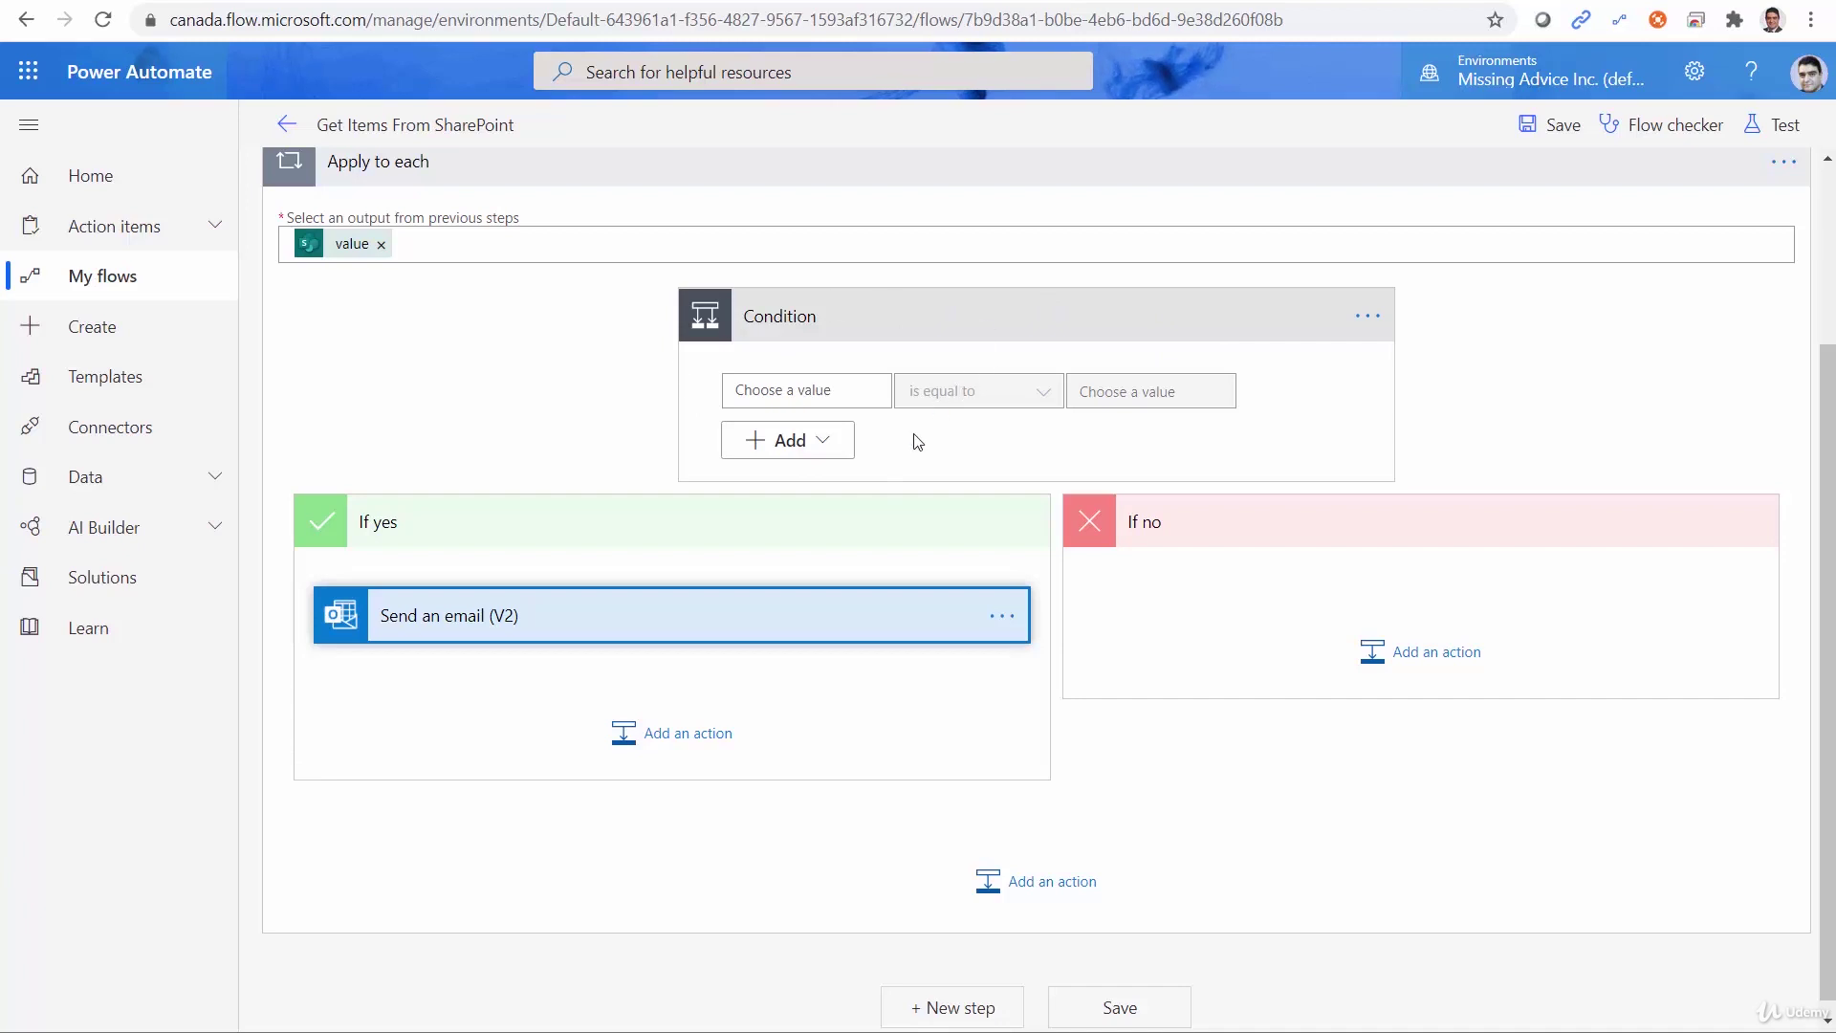
Set the Condition to Title is equal to 'Tennis ball', checking the item name in SharePoint
click(768, 392)
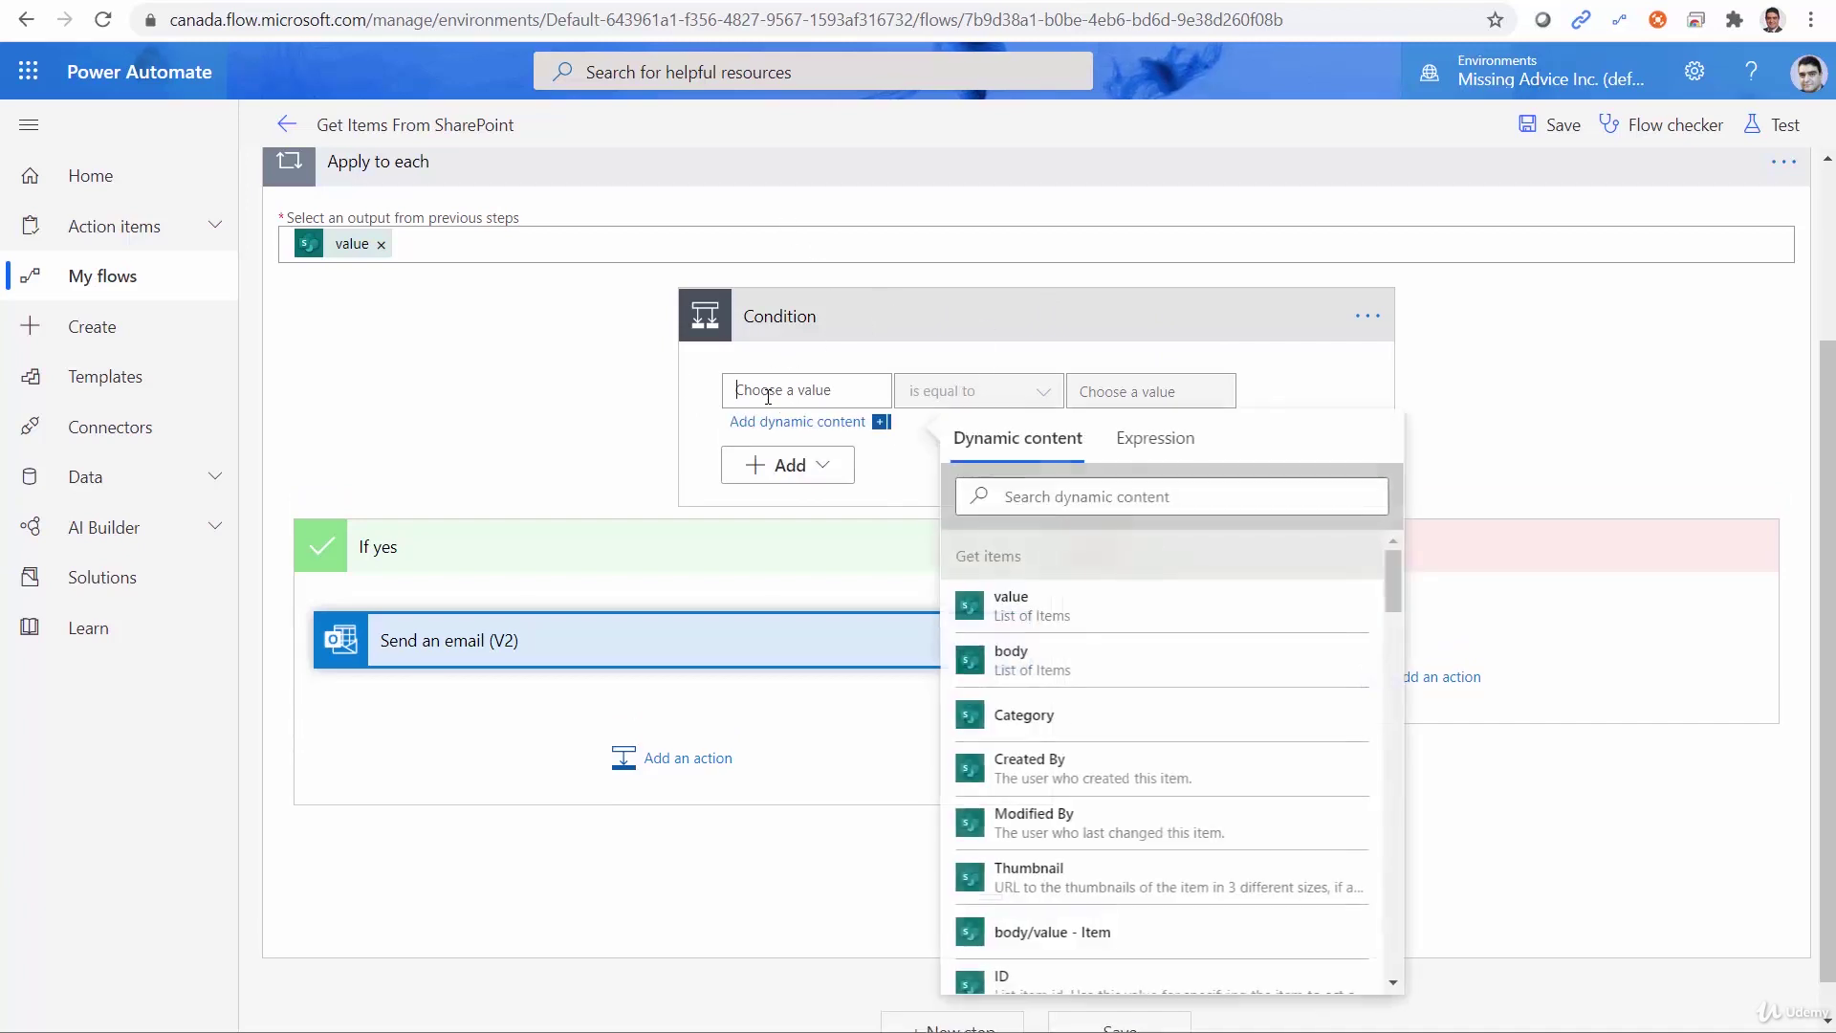
click(1013, 498)
text(Tit)
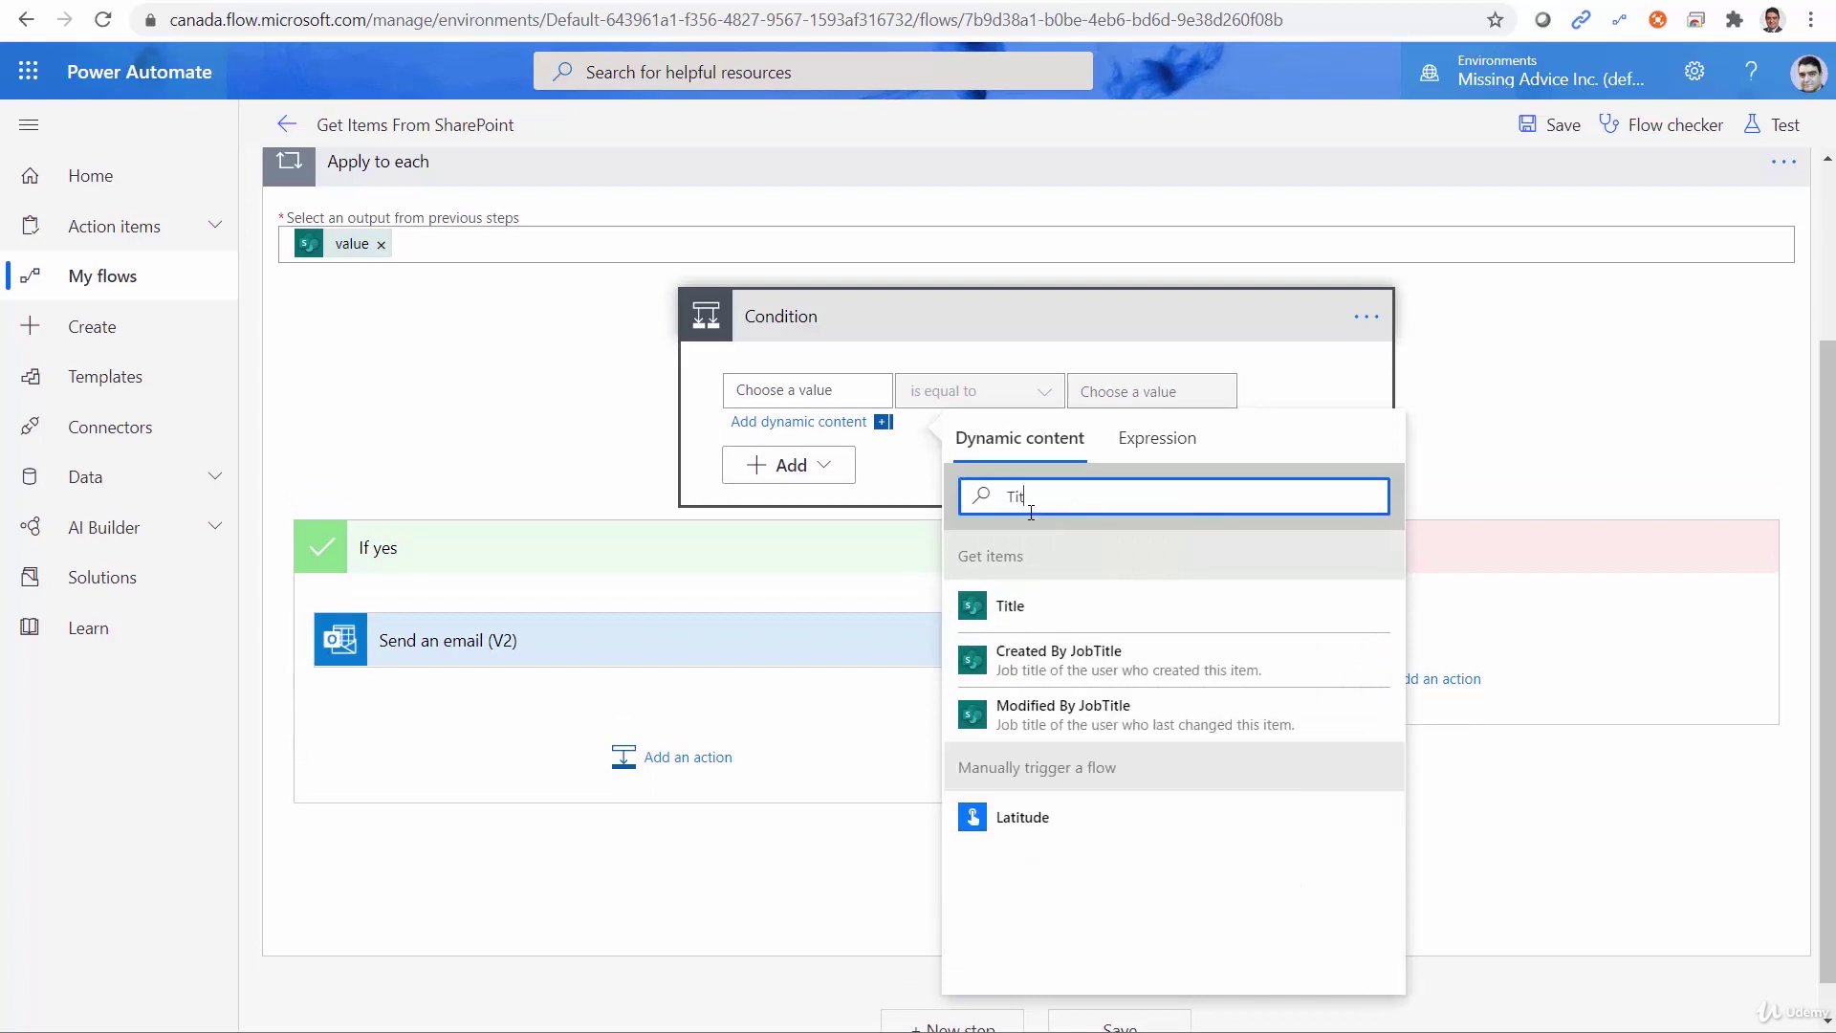
text(le)
click(1020, 606)
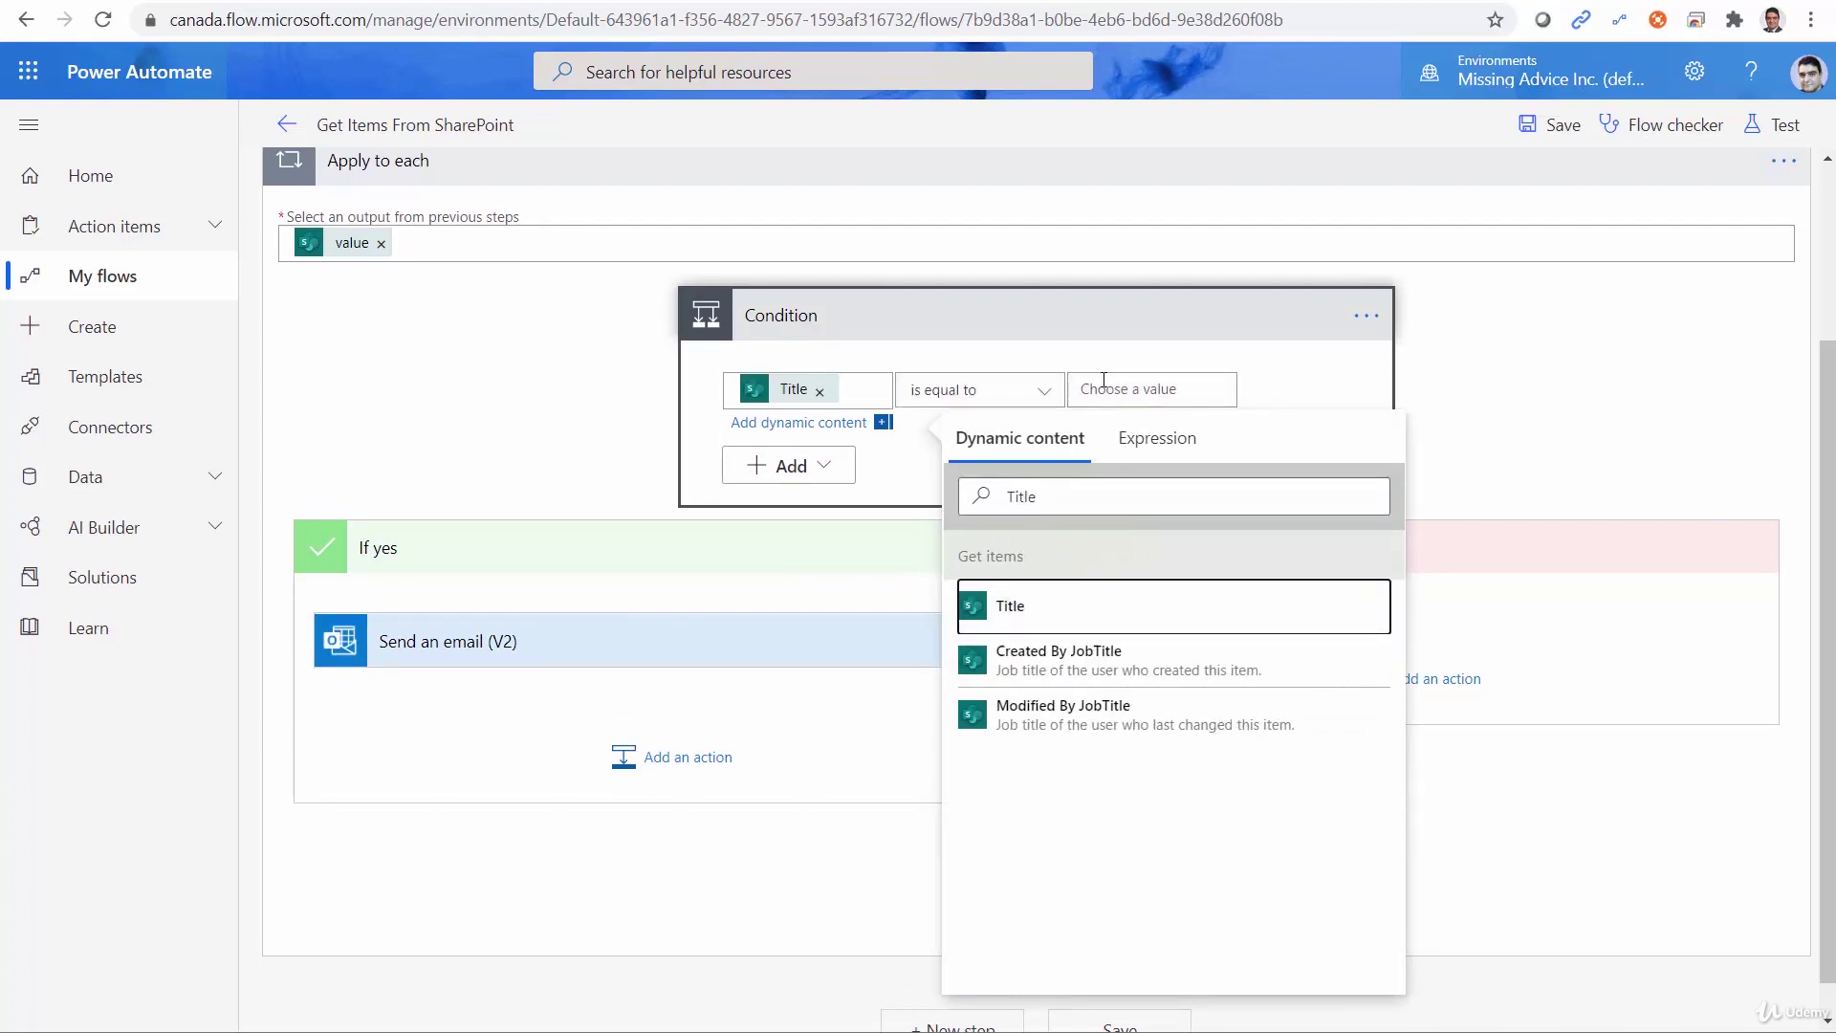
click(1108, 387)
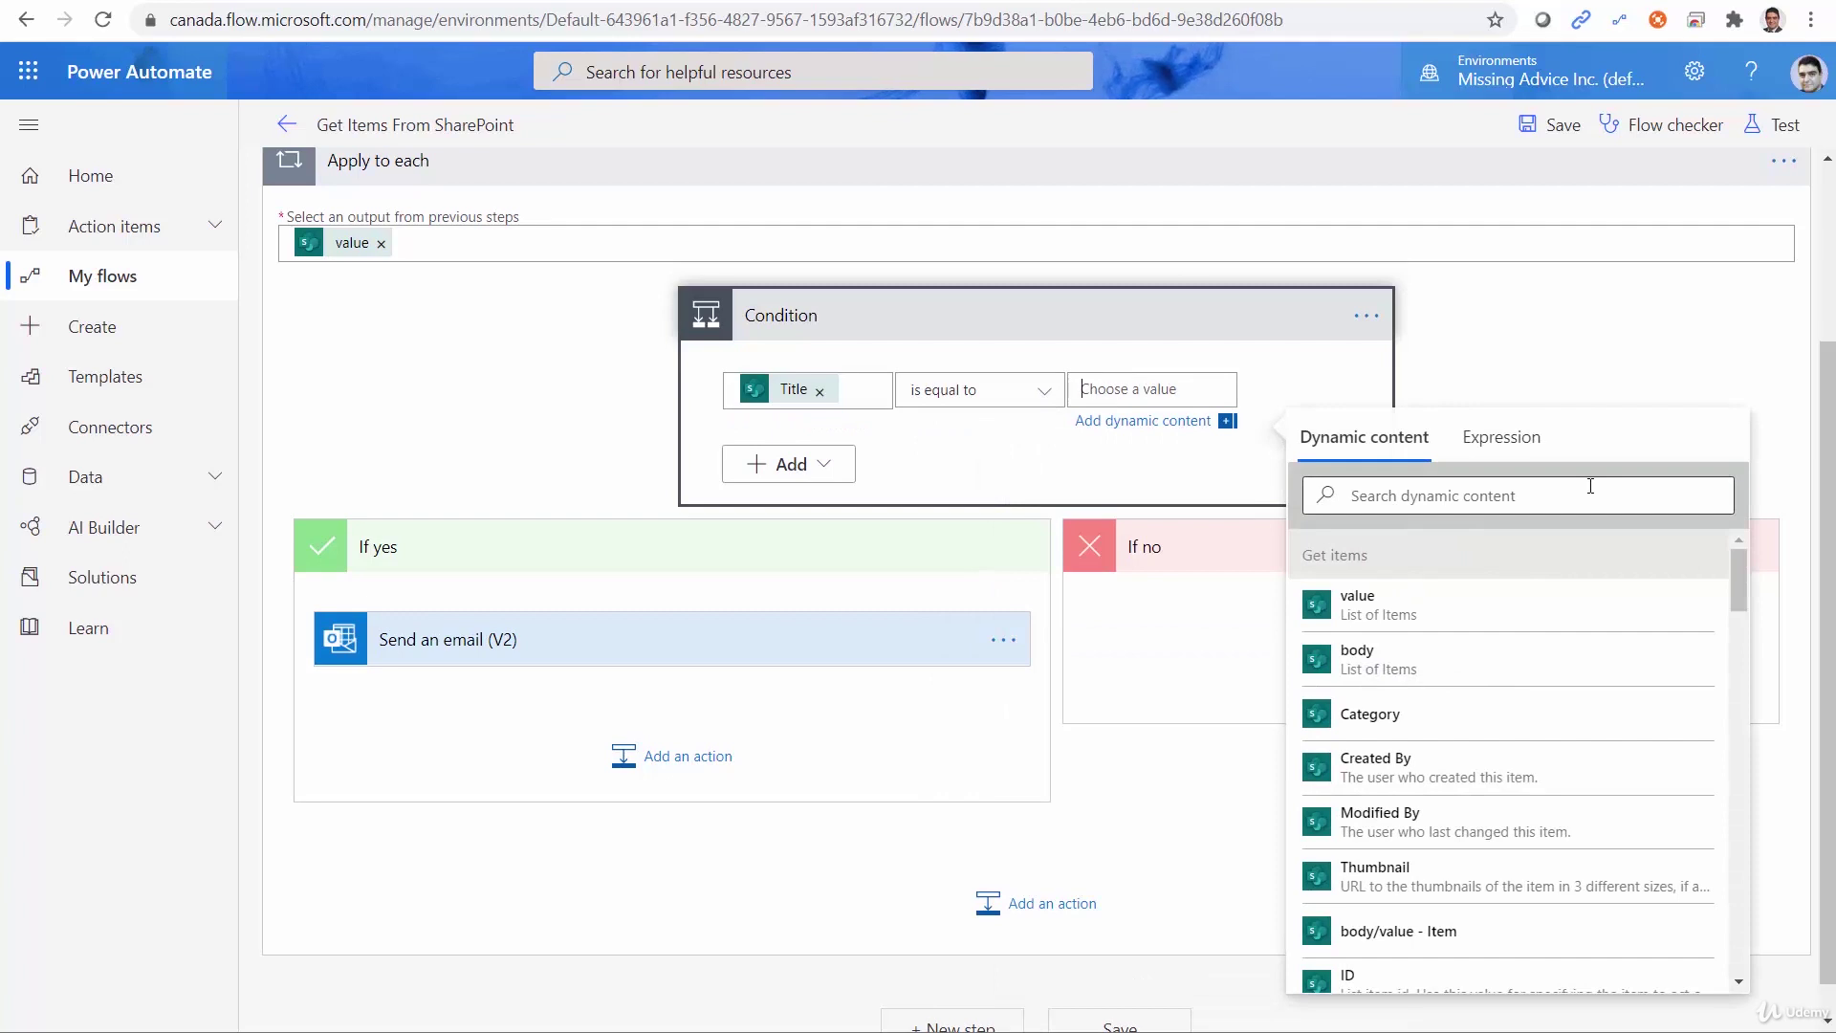
text(Tennis ball)
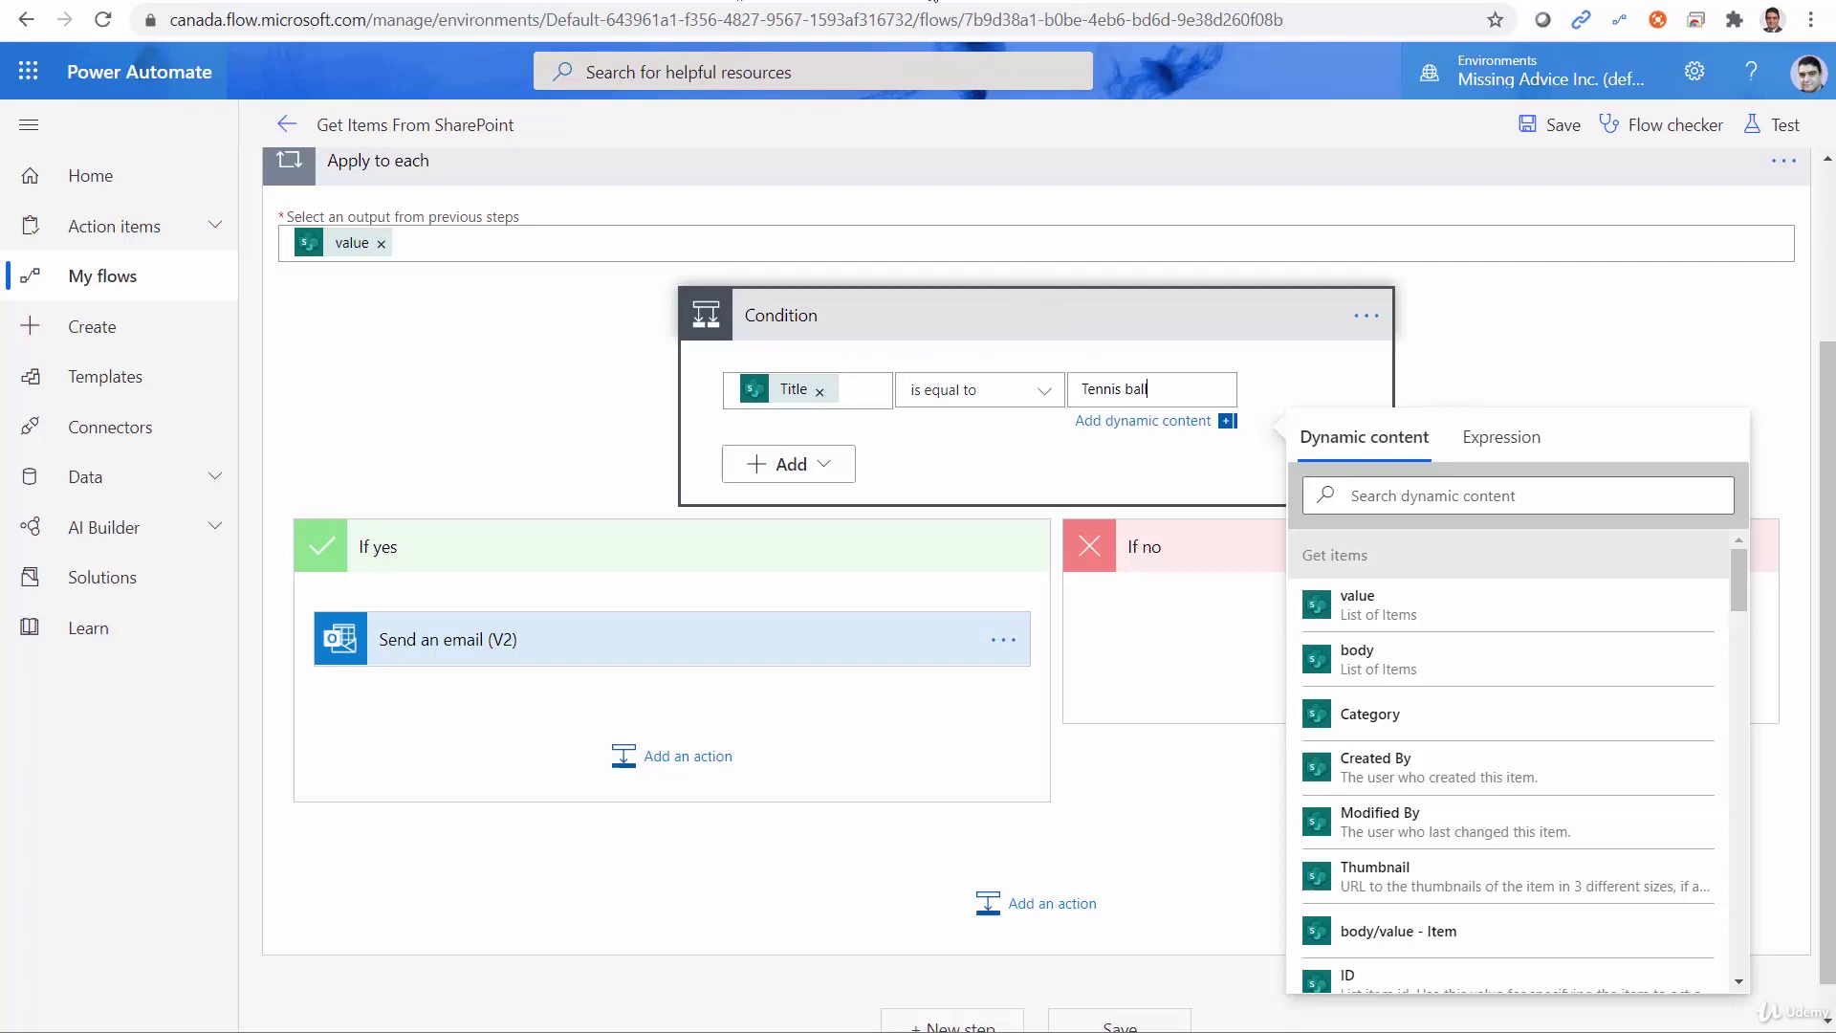
key(ctrl+Tab)
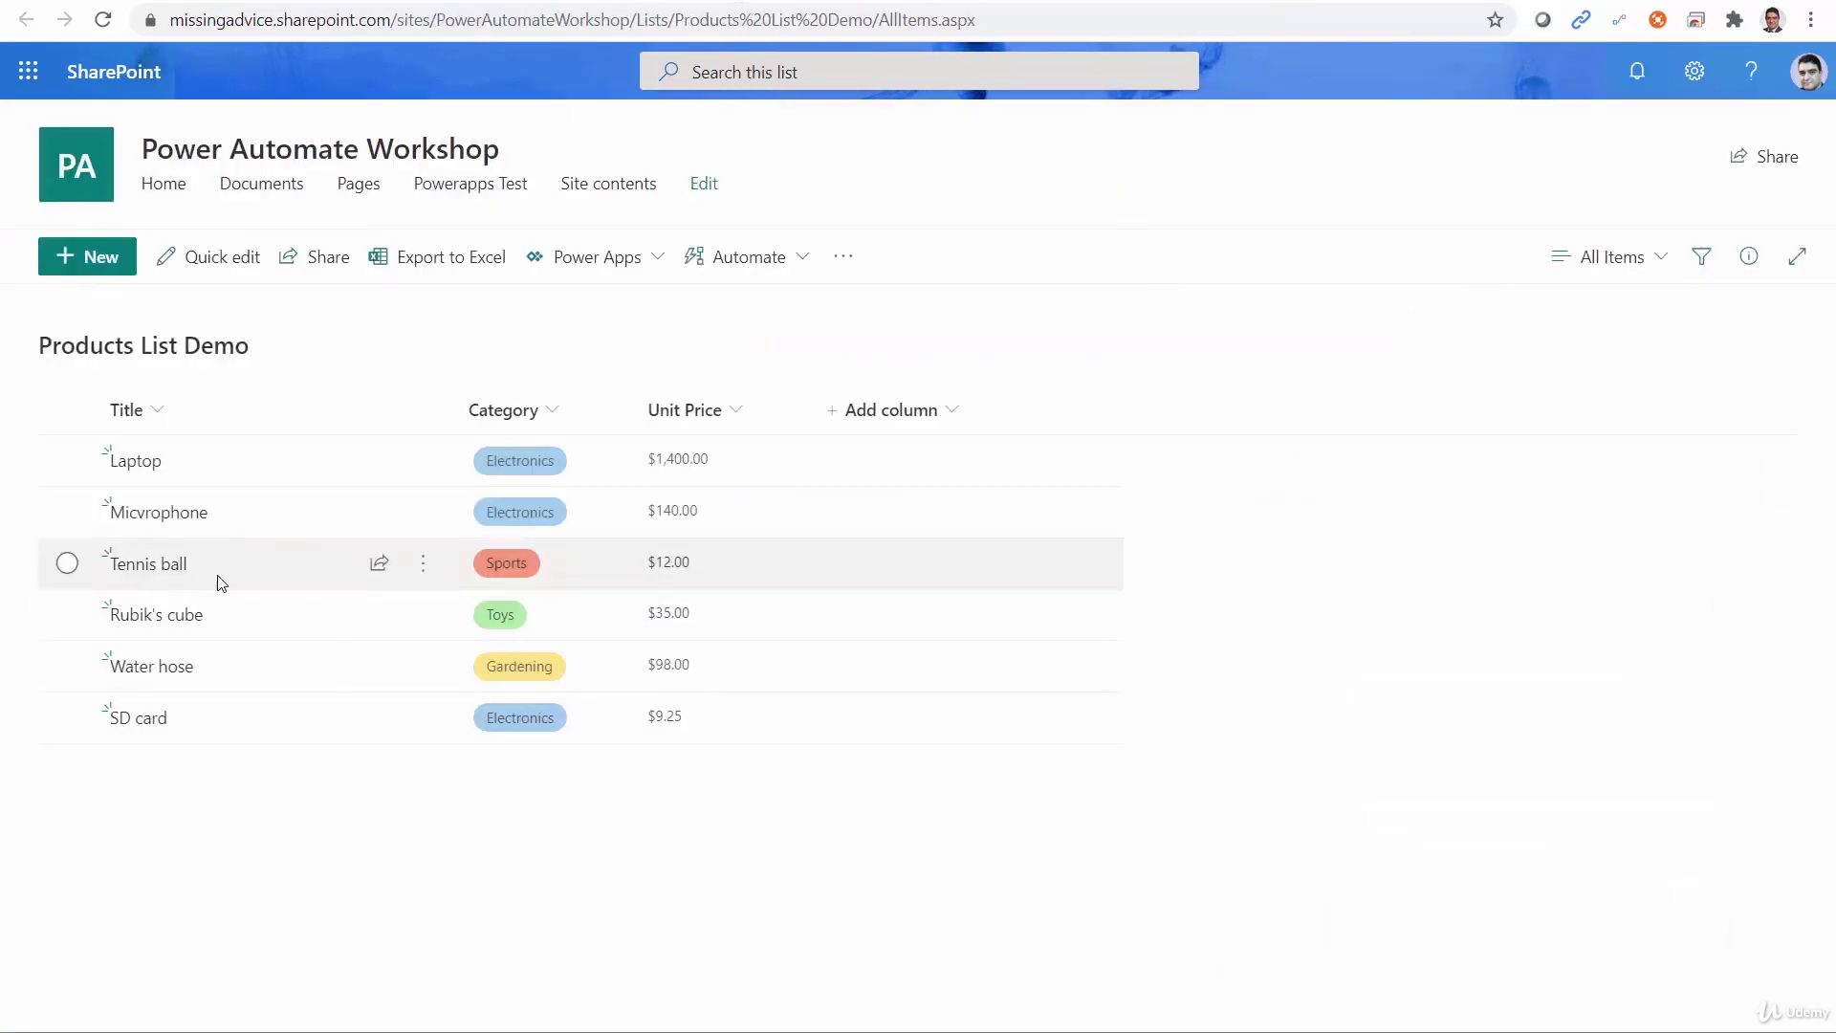
key(ctrl+Tab)
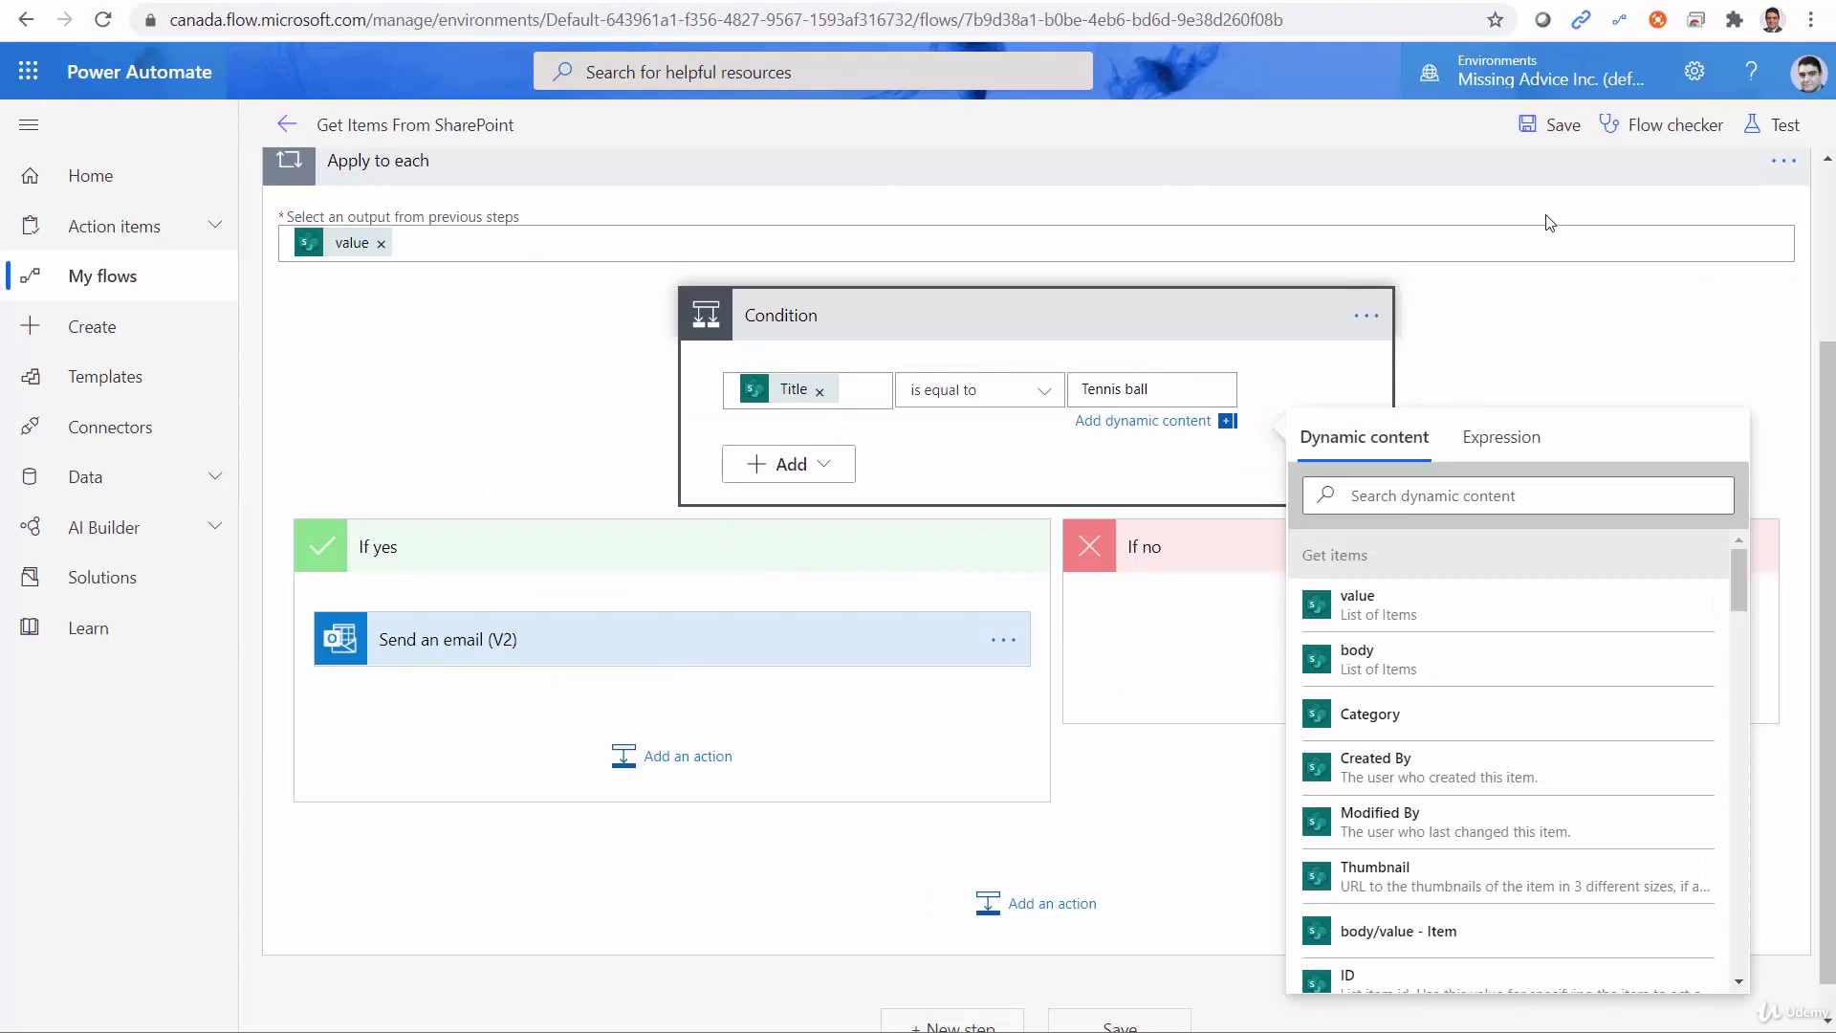
Save the flow and run a manual-trigger test through to its results
click(1540, 126)
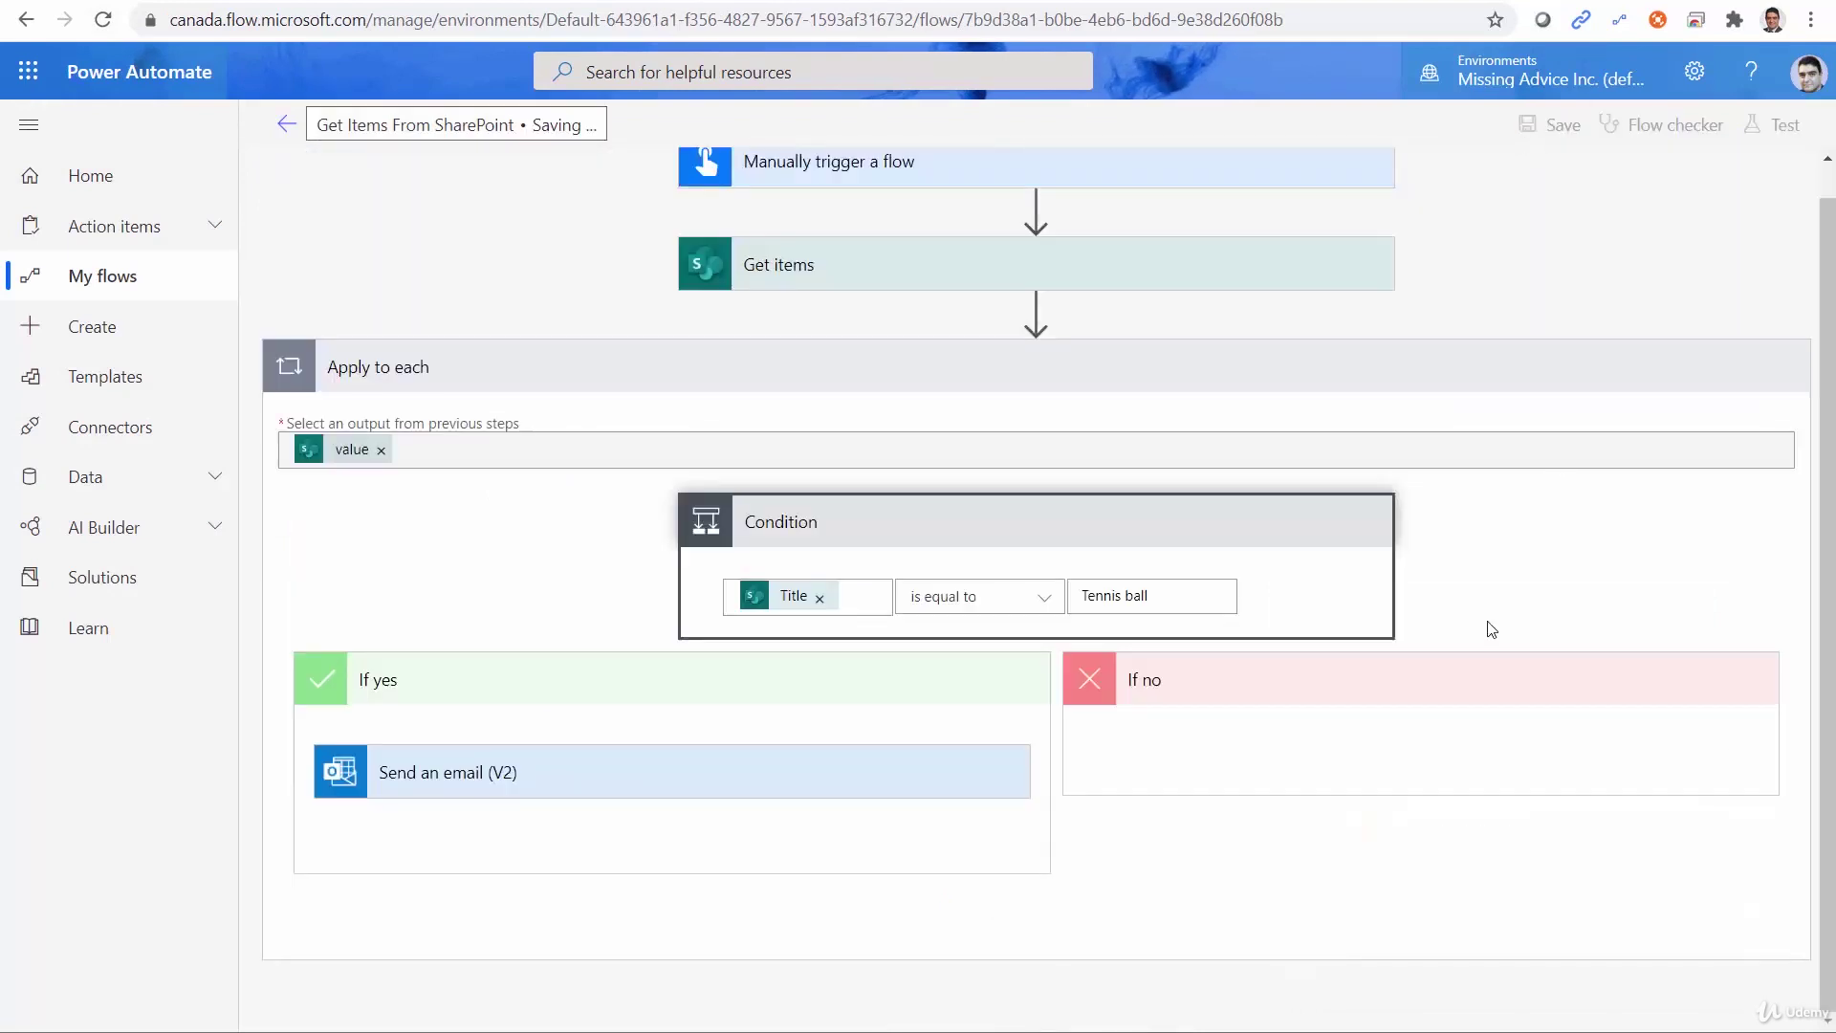
click(1776, 129)
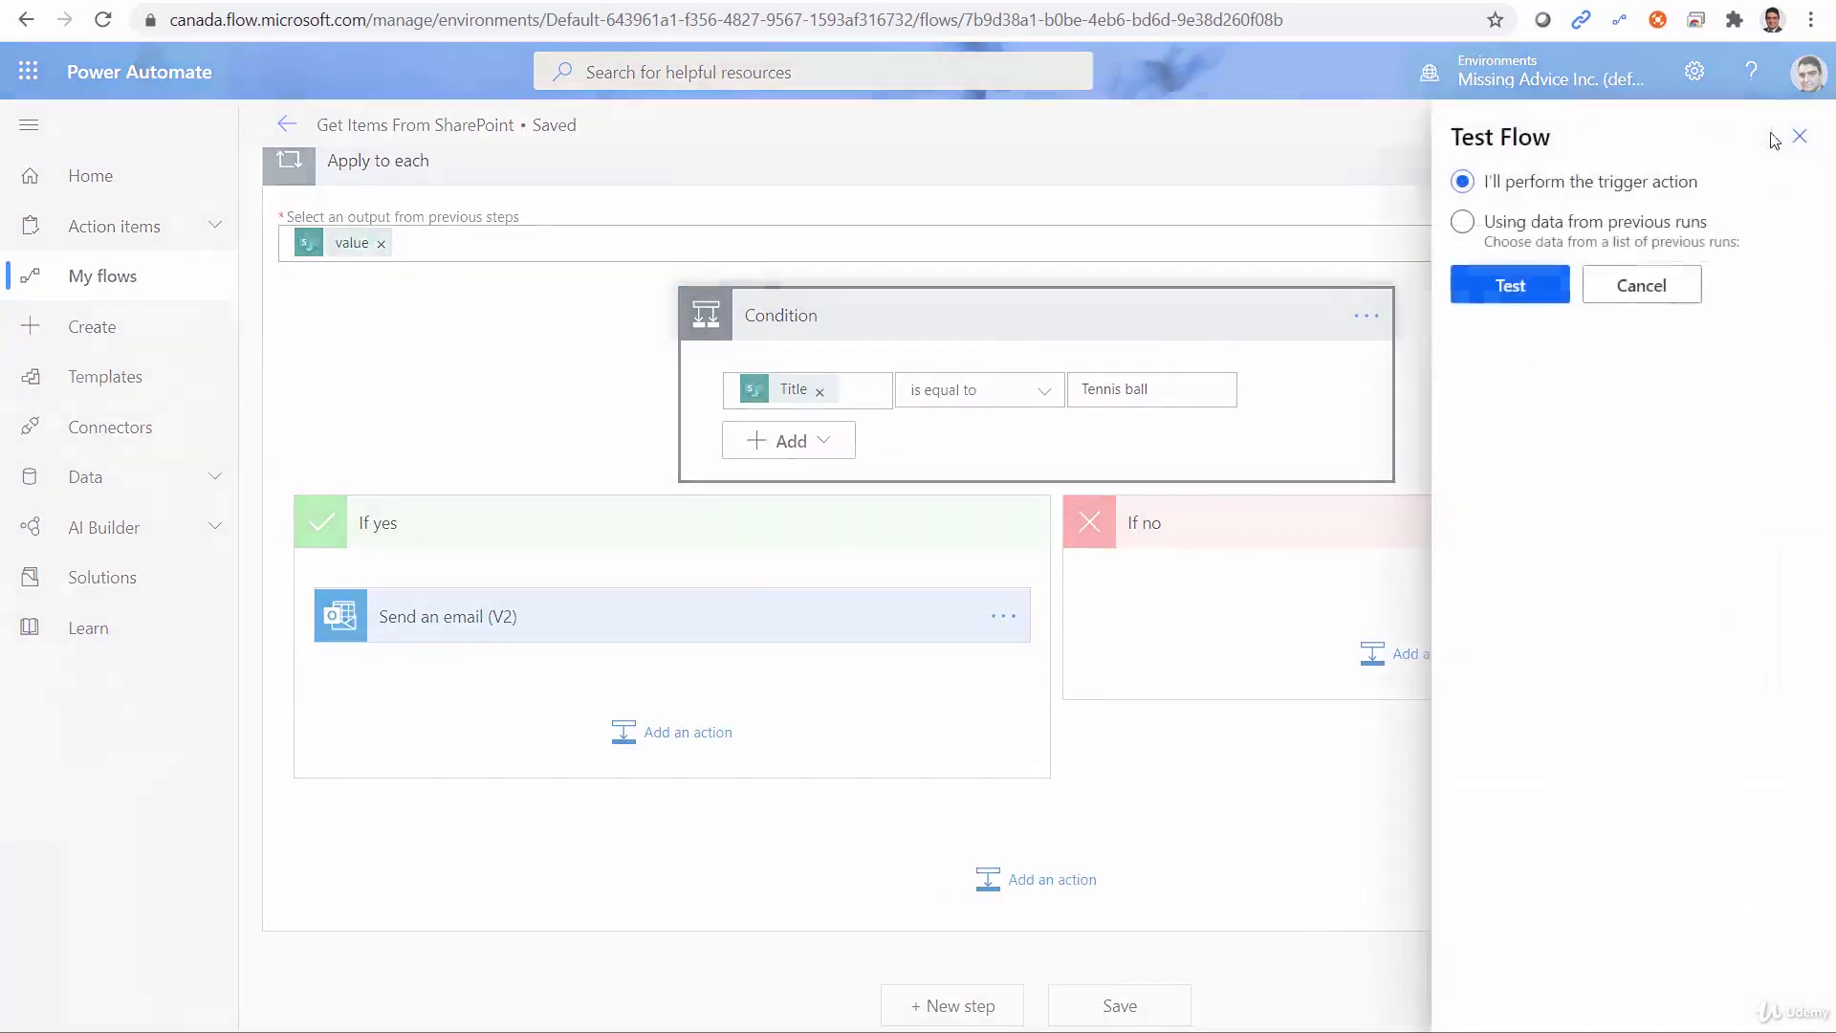
click(1526, 287)
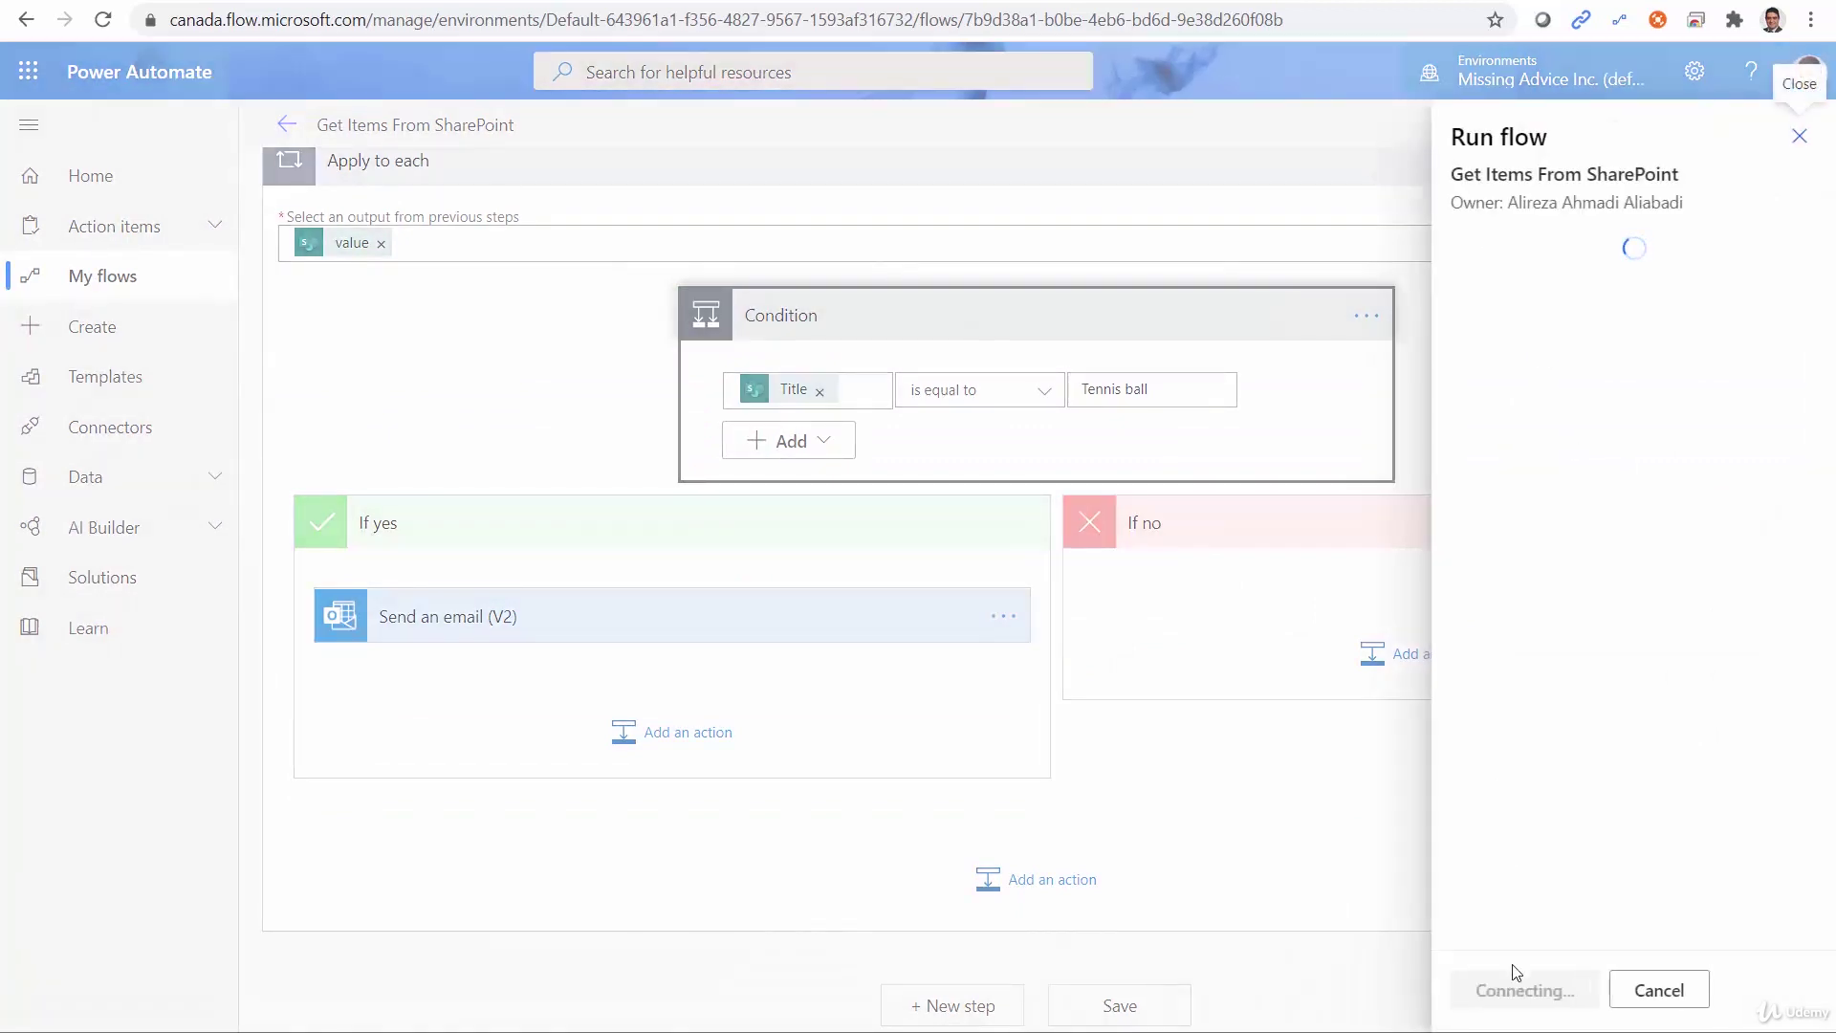
click(1498, 993)
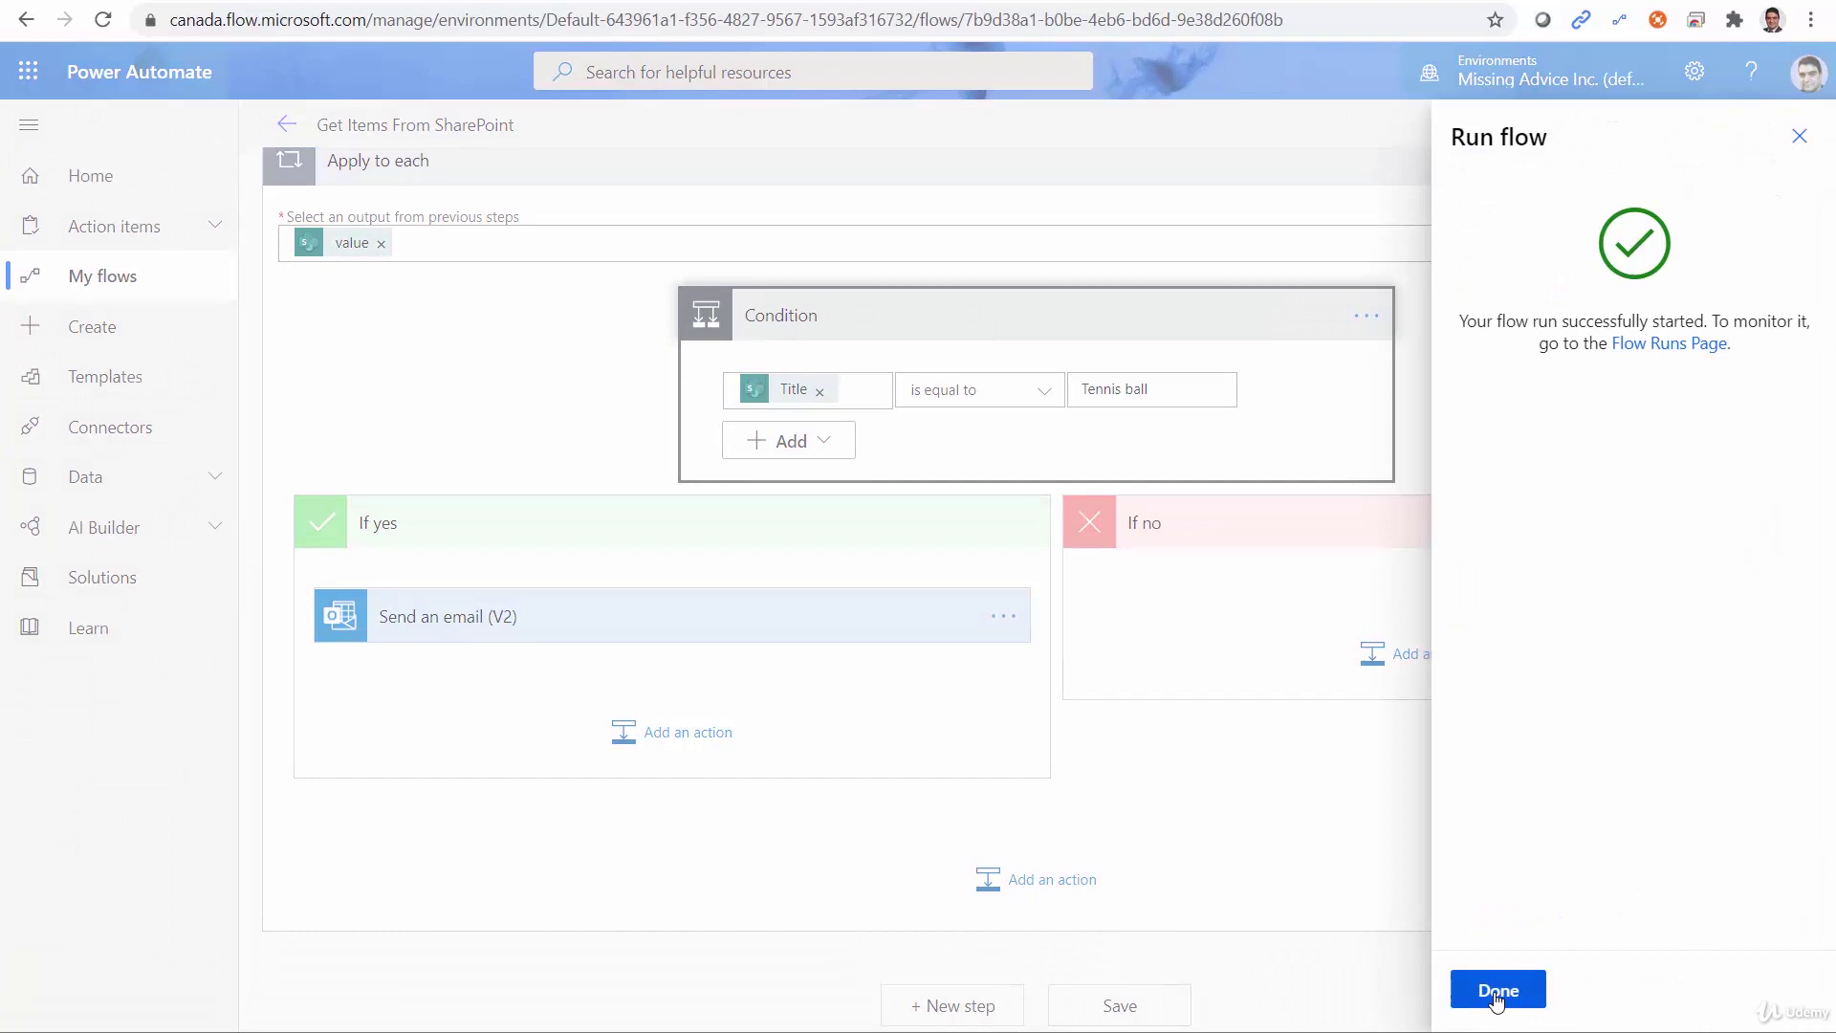
click(1498, 993)
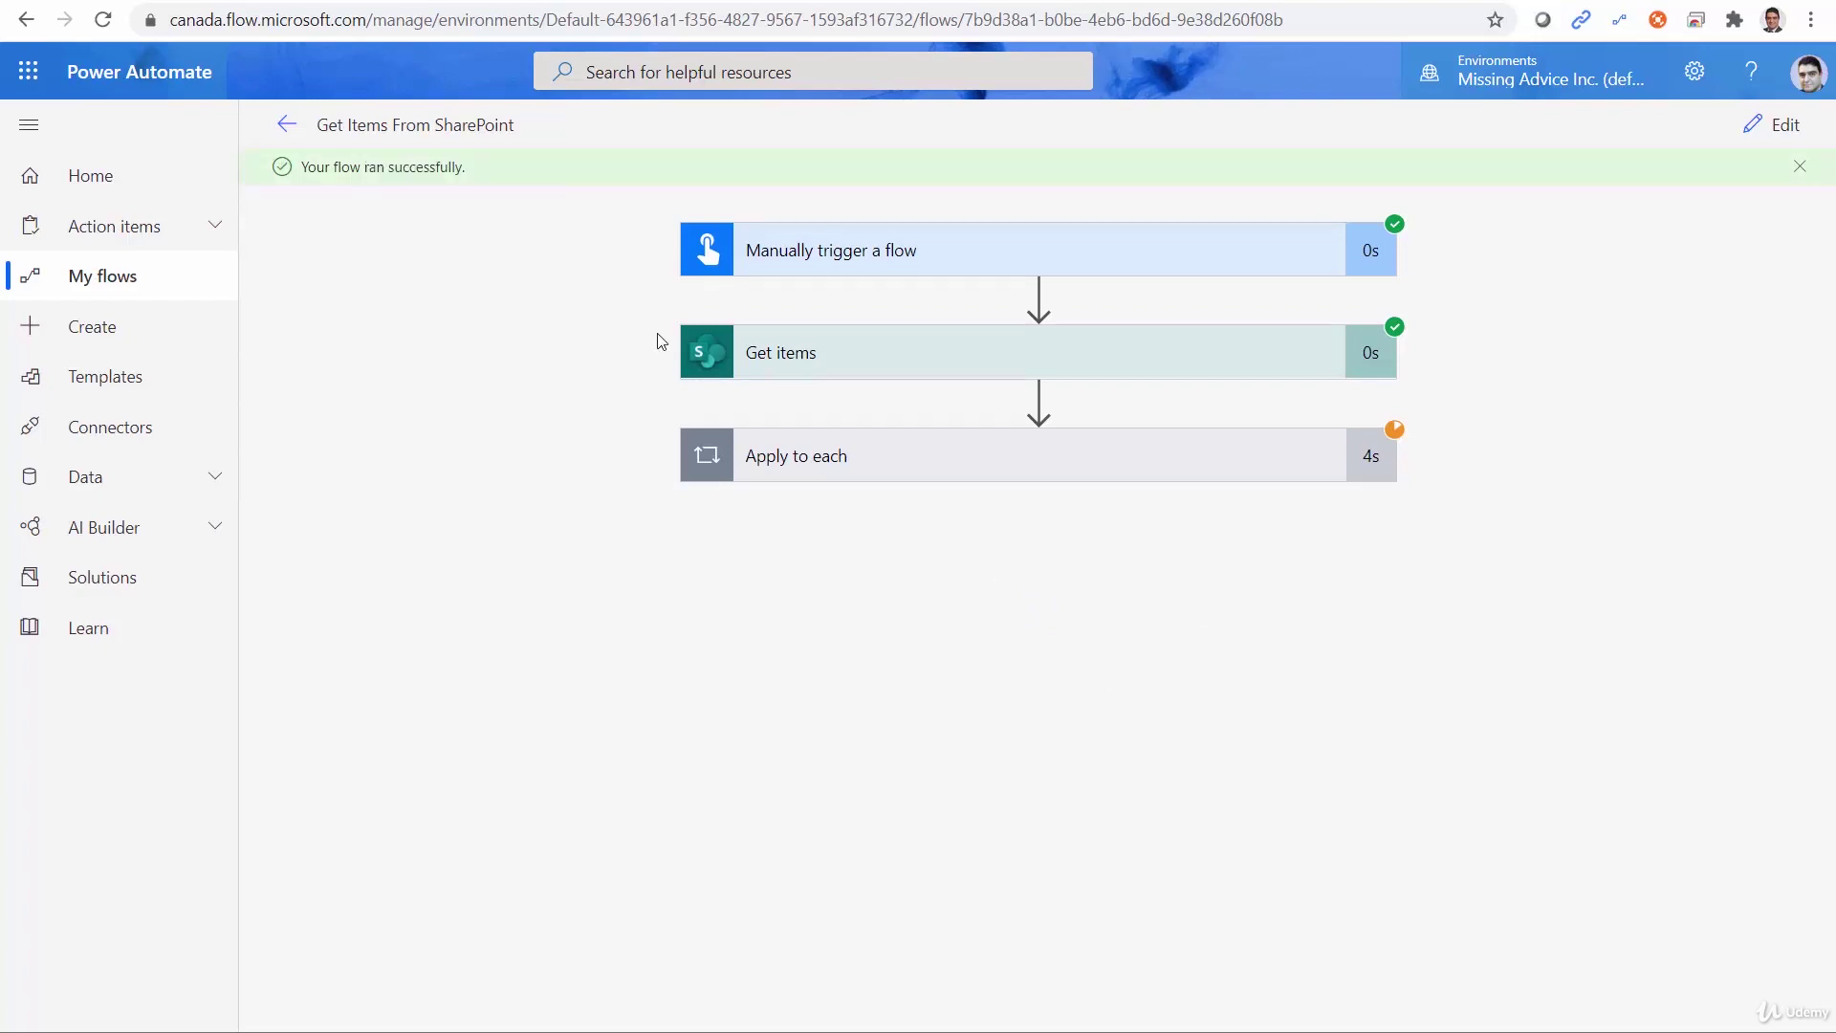
Read the Products List email in Outlook, then compare the flow run with the SharePoint list
click(391, 0)
click(438, 290)
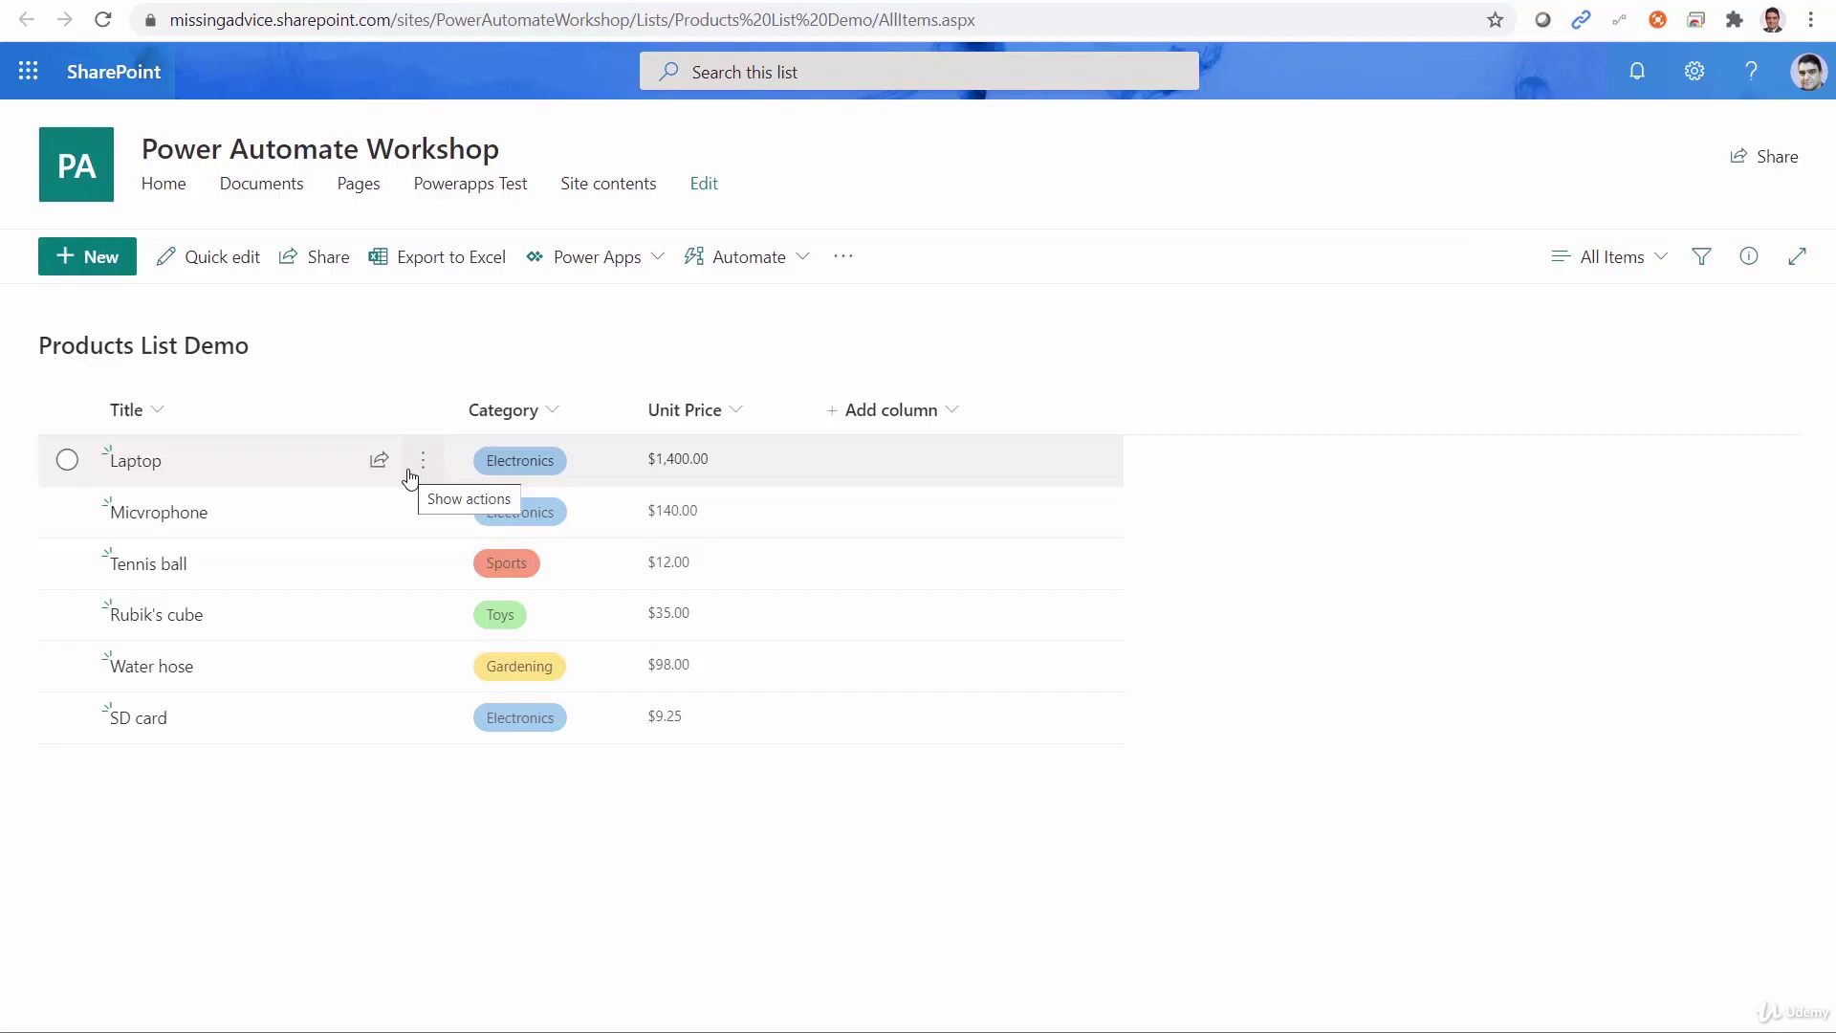
click(175, 2)
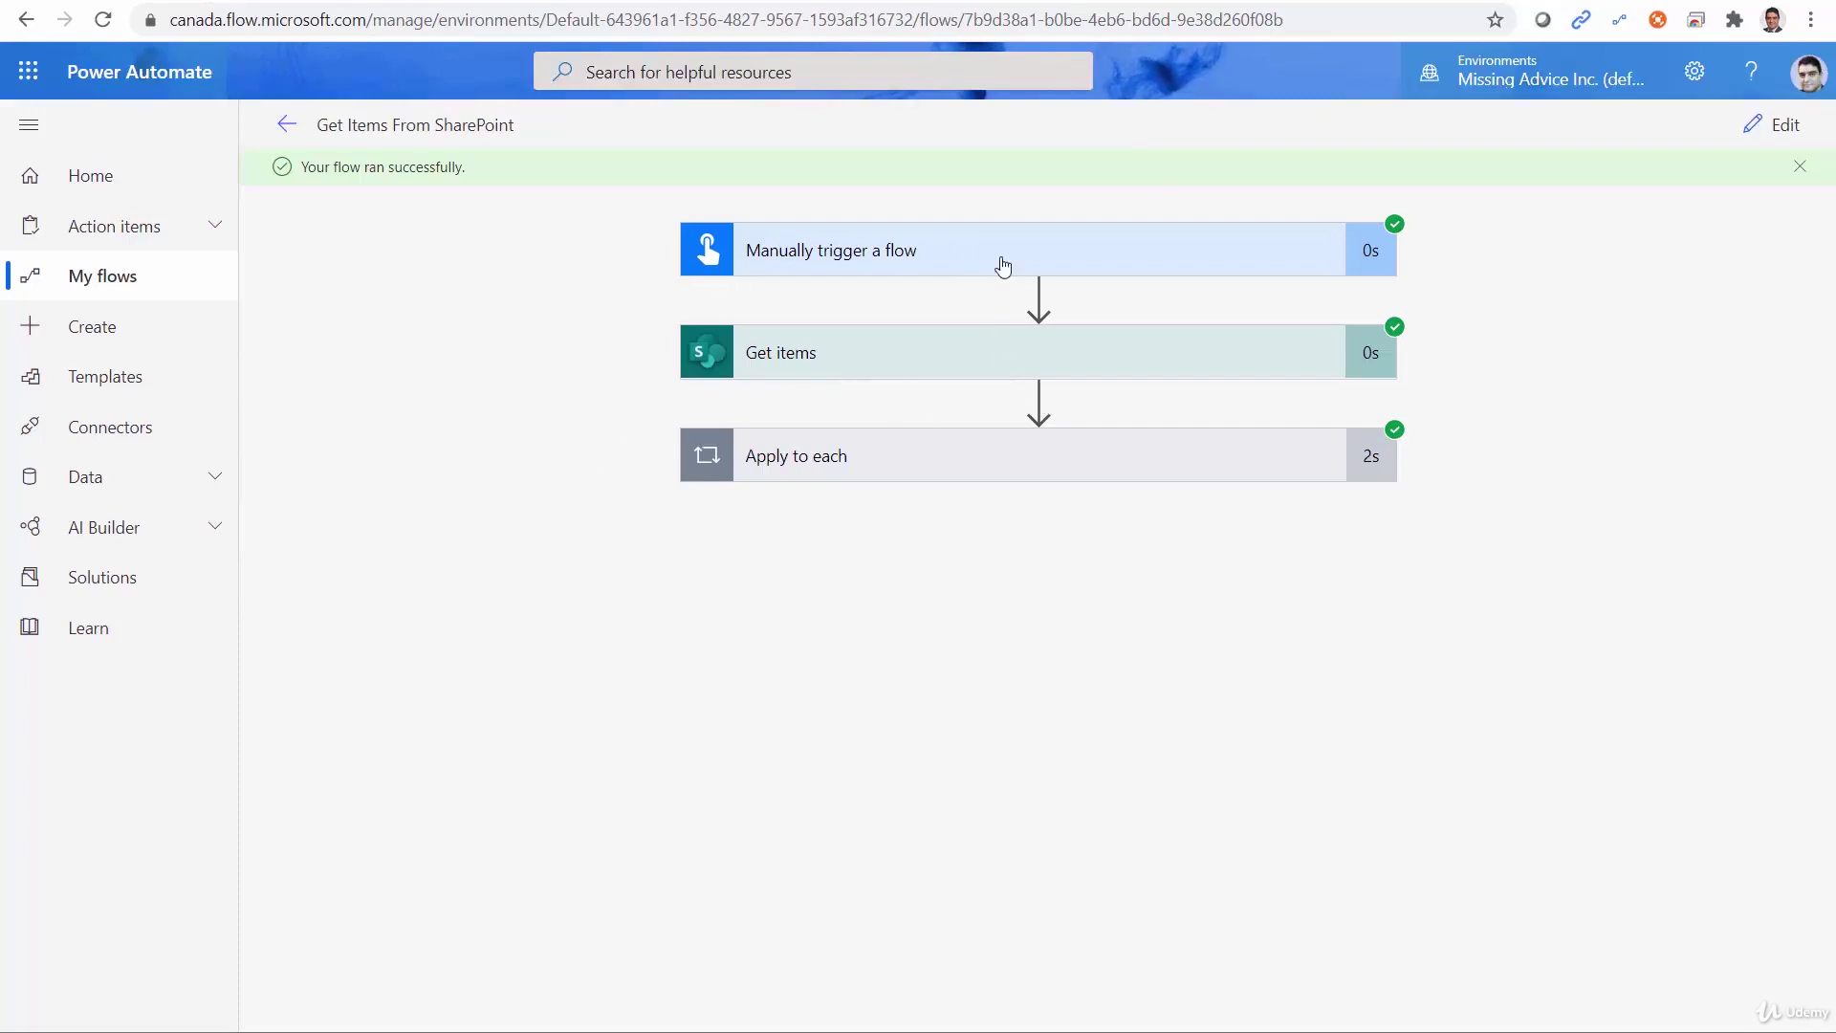
key(ctrl+Tab)
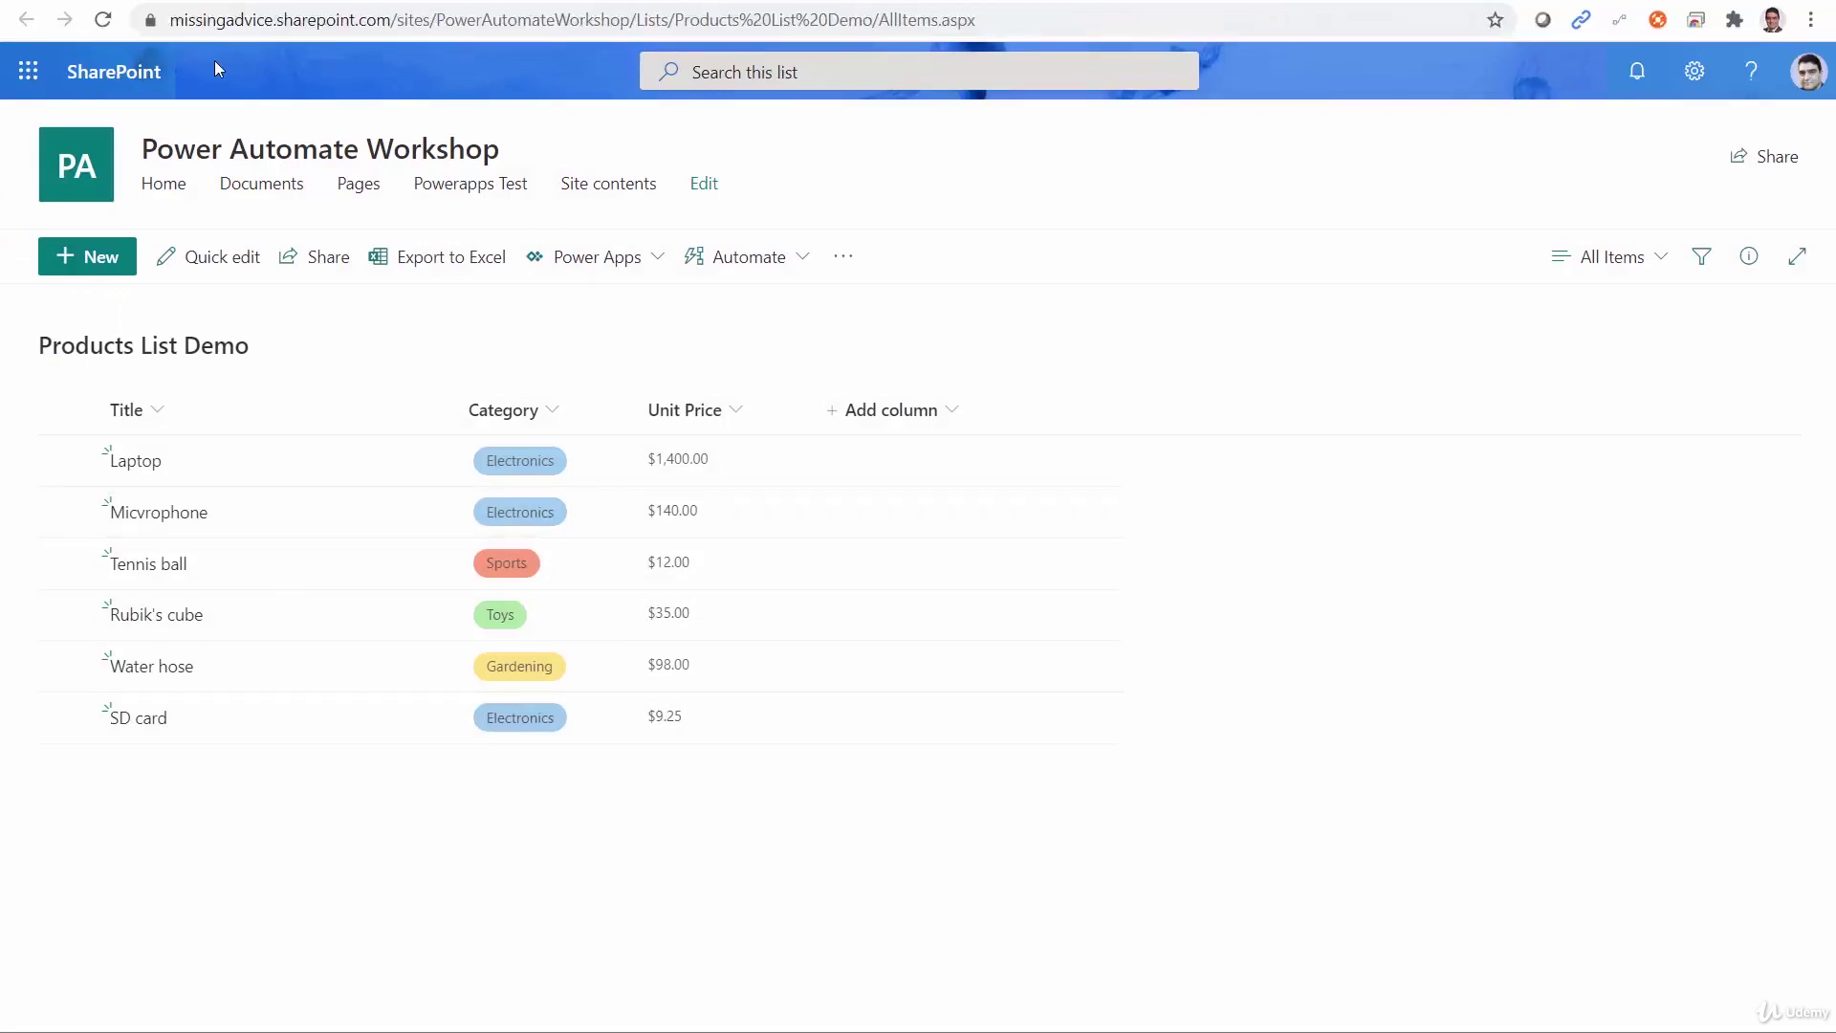
click(148, 1)
Review the Get items run output, then reopen the flow for editing with Get items expanded
click(139, 1)
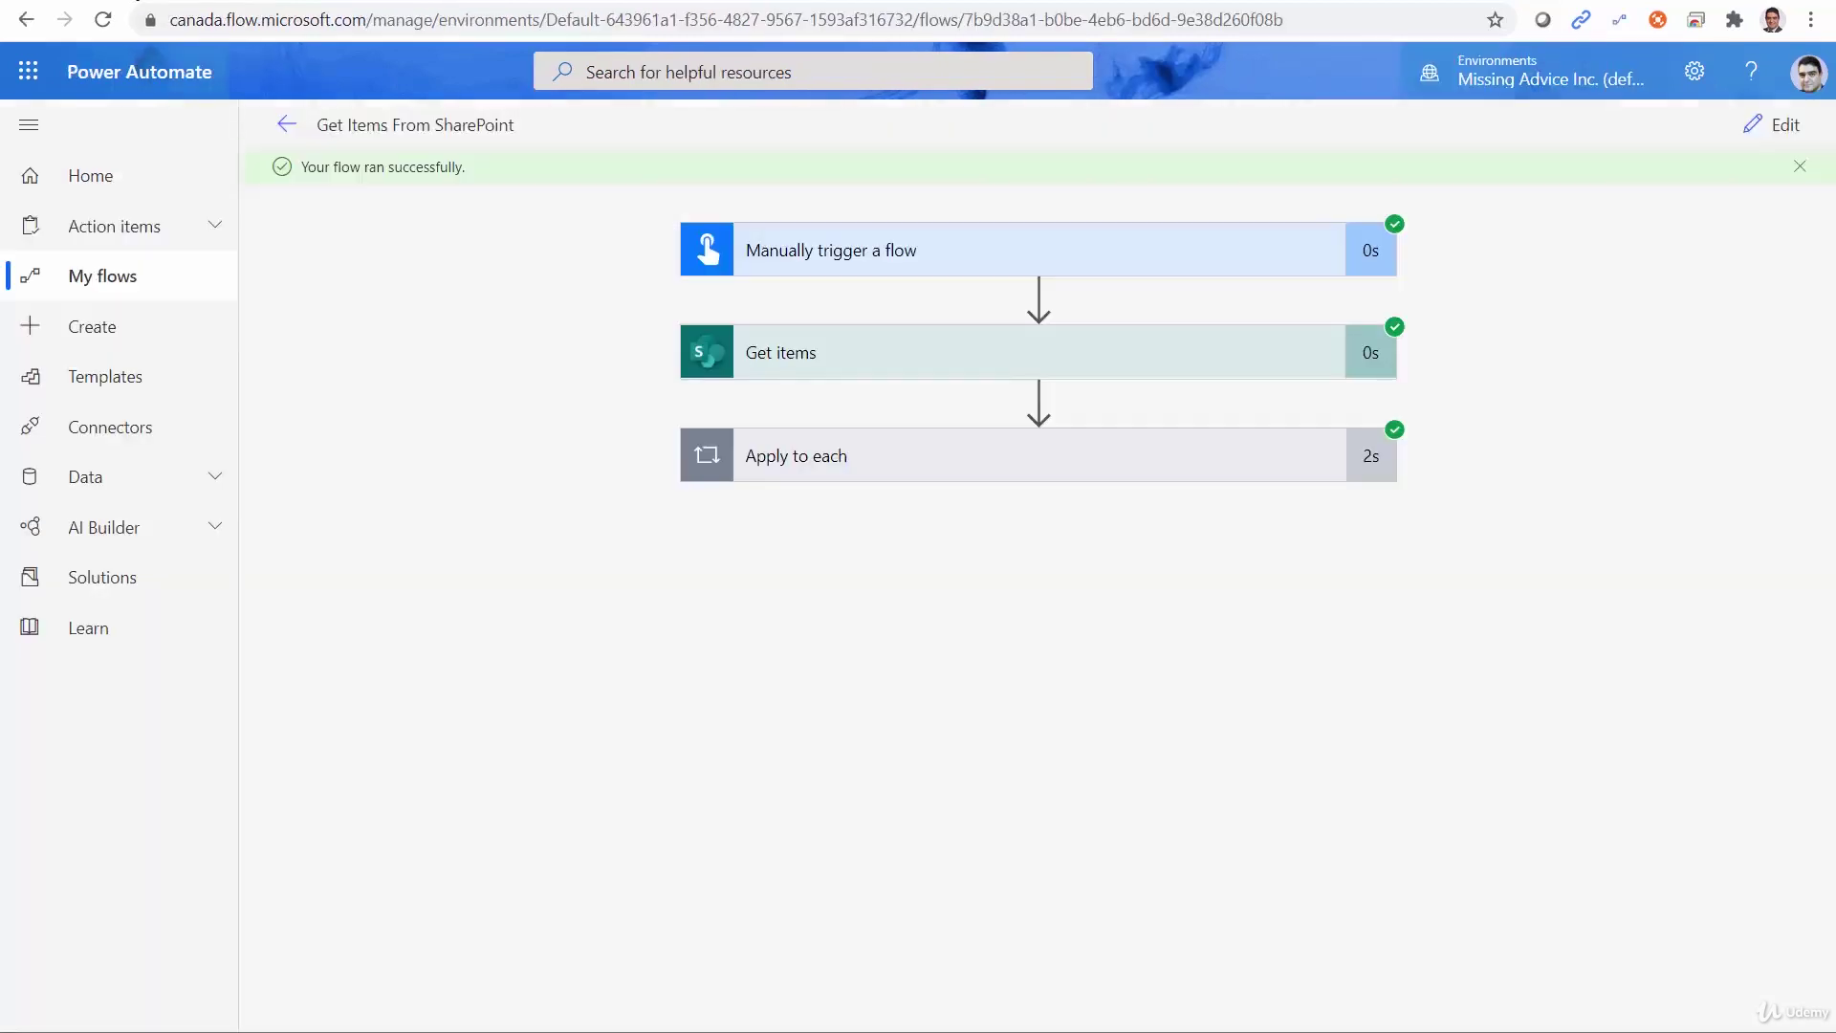
click(967, 352)
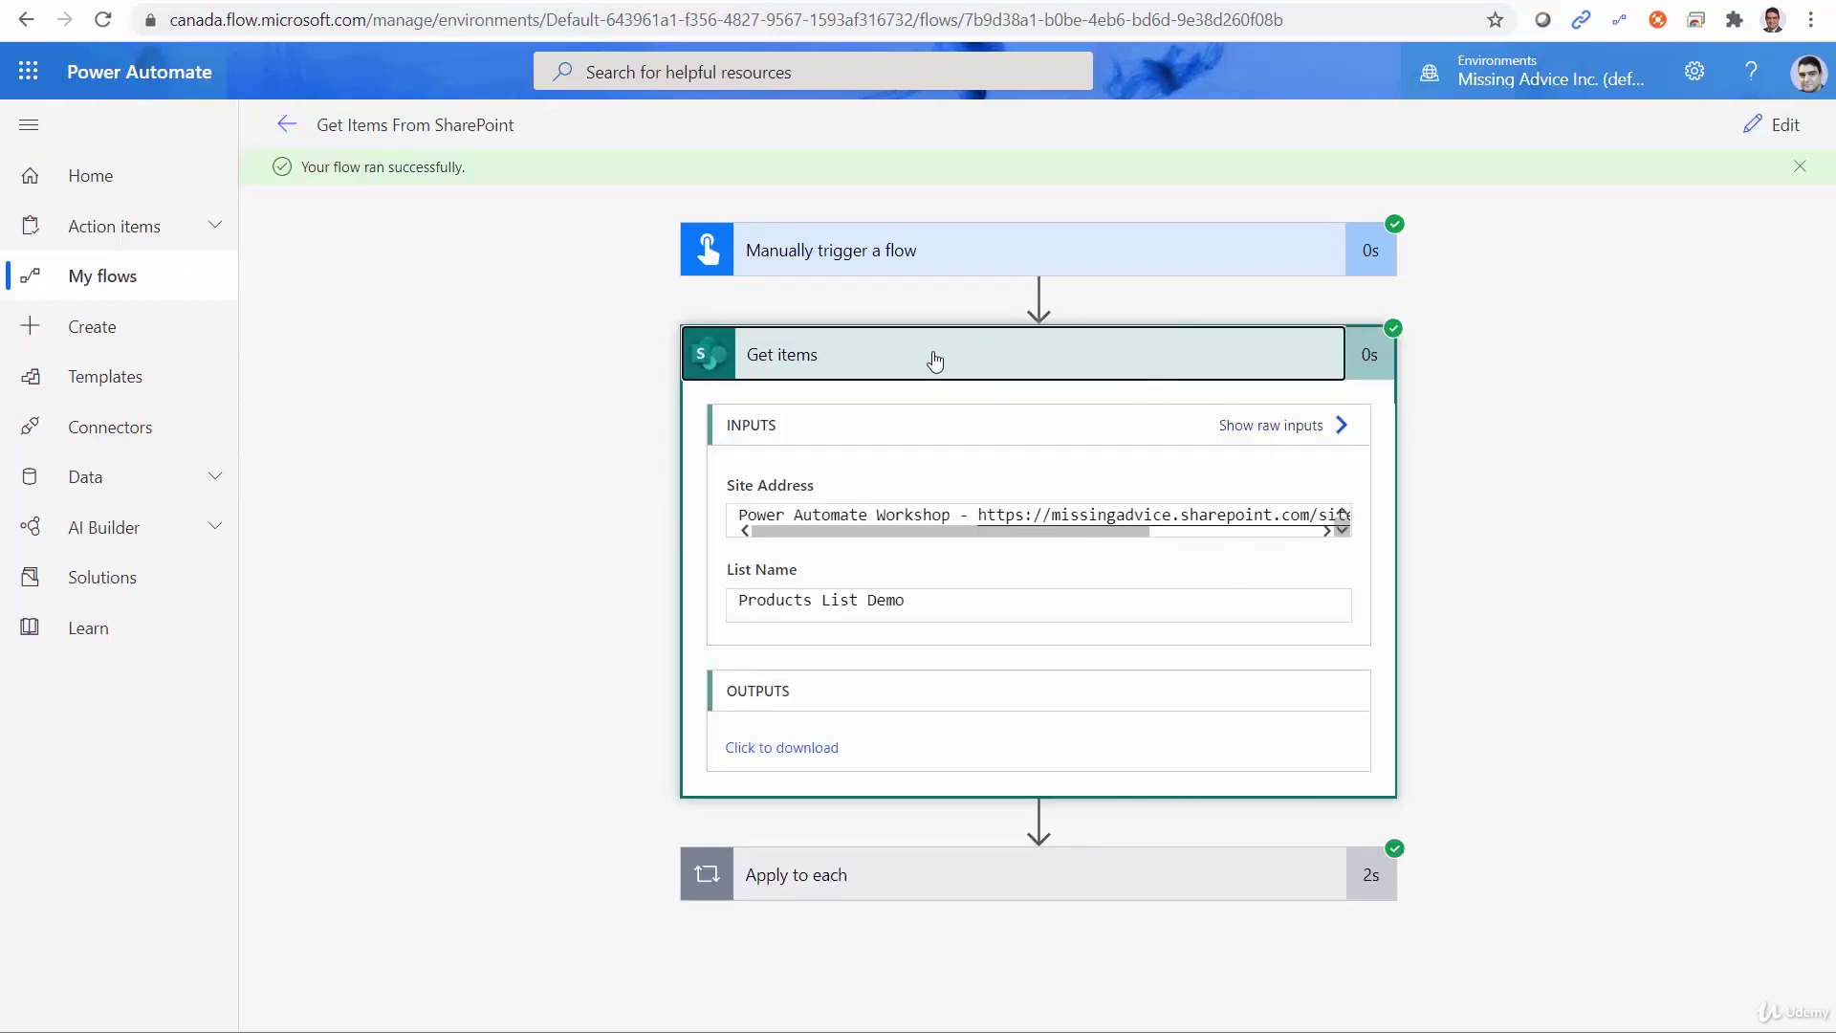
click(1782, 127)
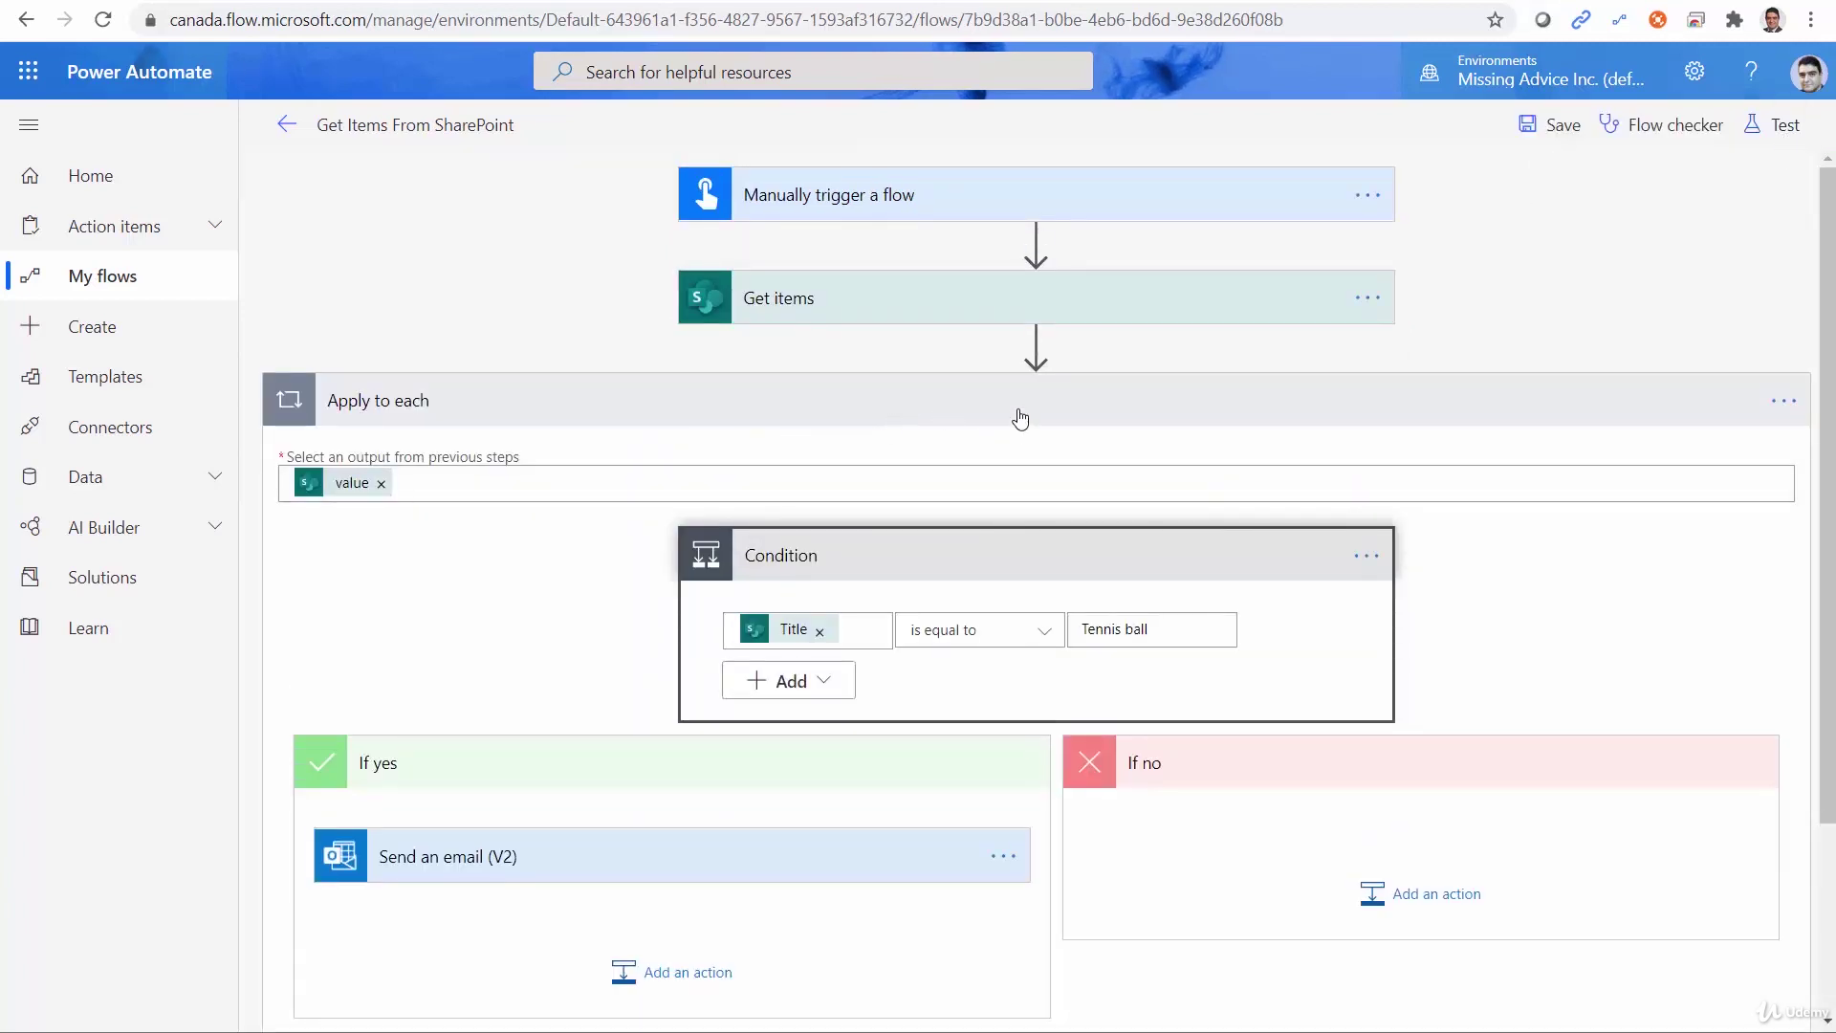
click(1020, 411)
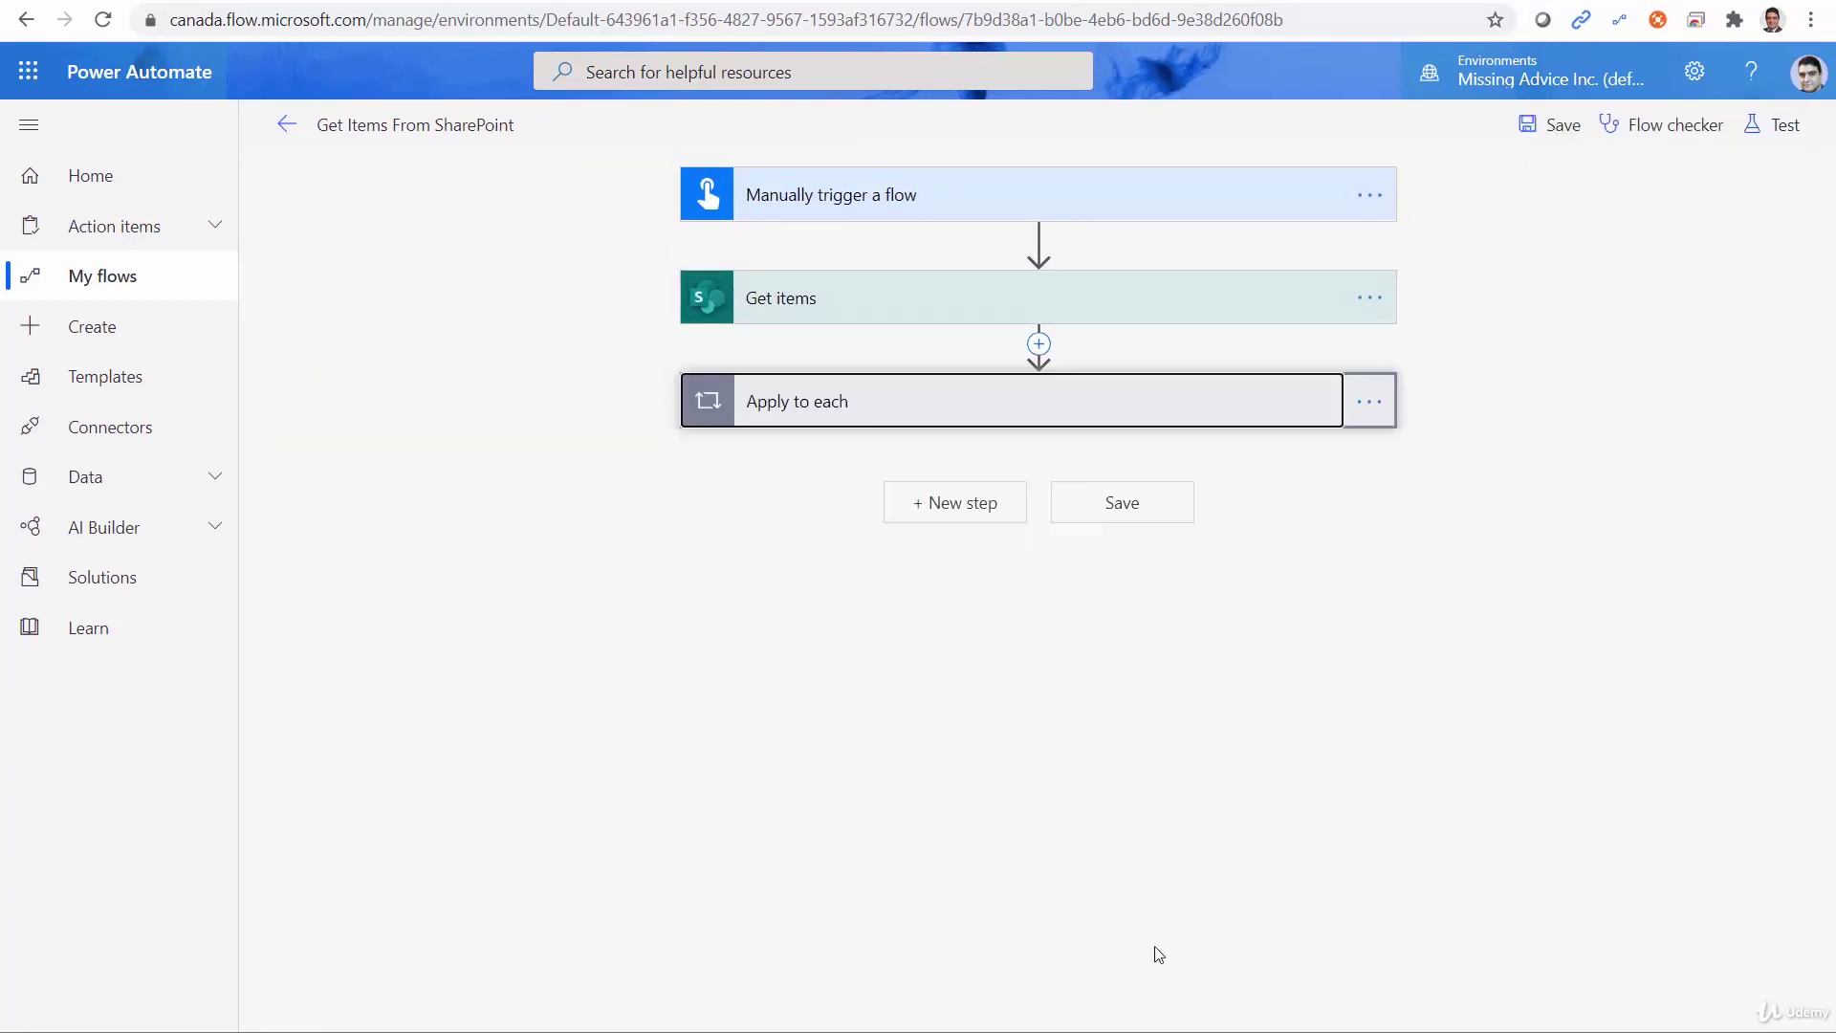
click(976, 318)
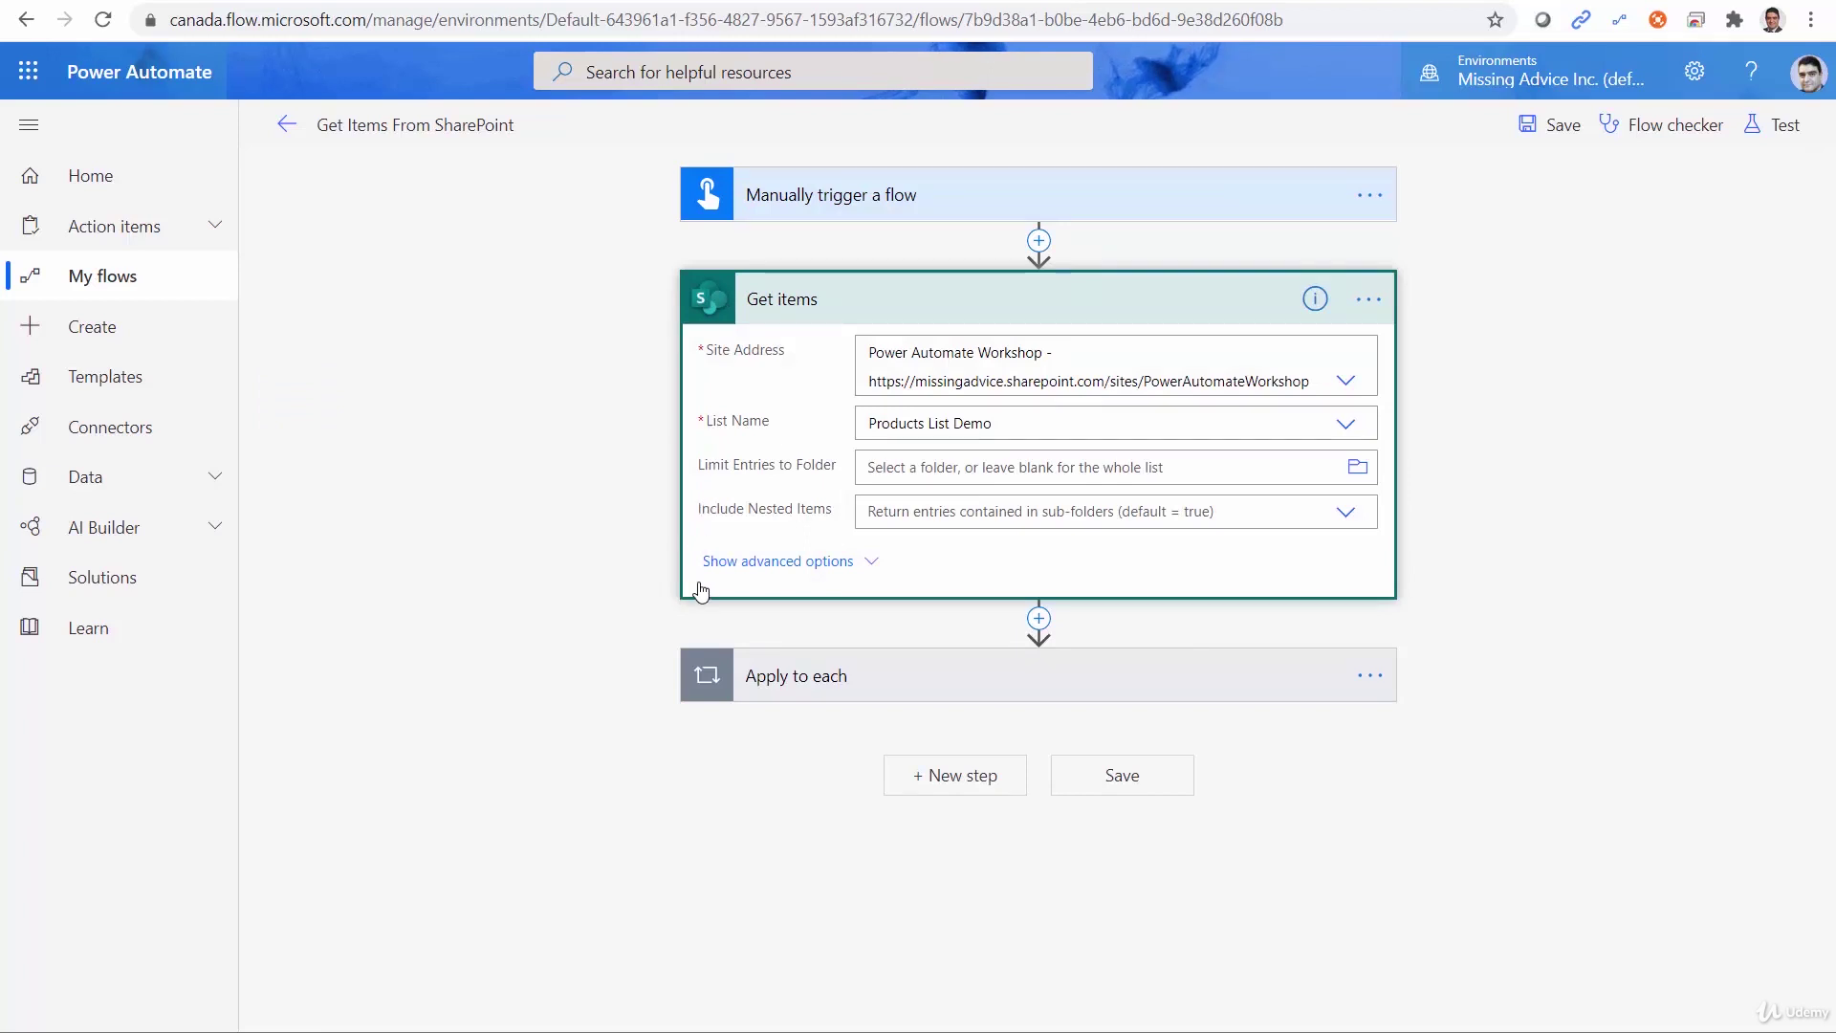
Show the Get items advanced options including Filter Query, then switch to the SharePoint Products List Demo
click(818, 572)
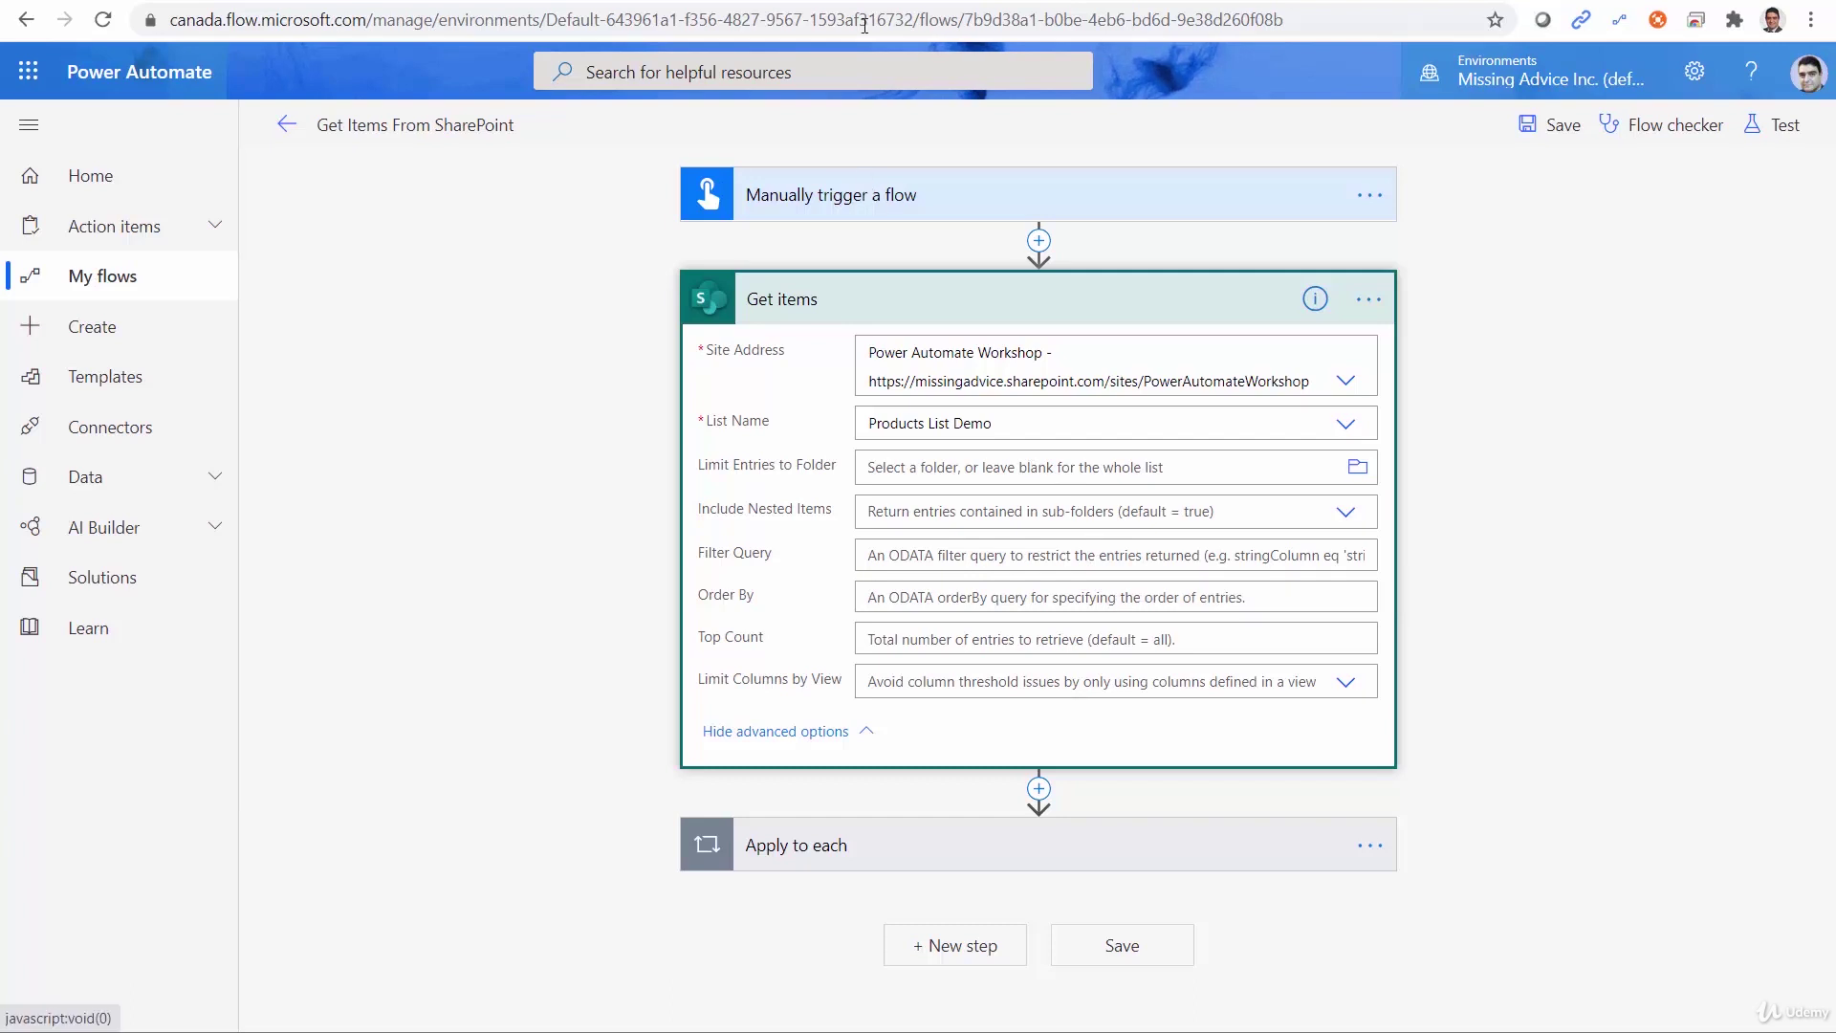
click(524, 5)
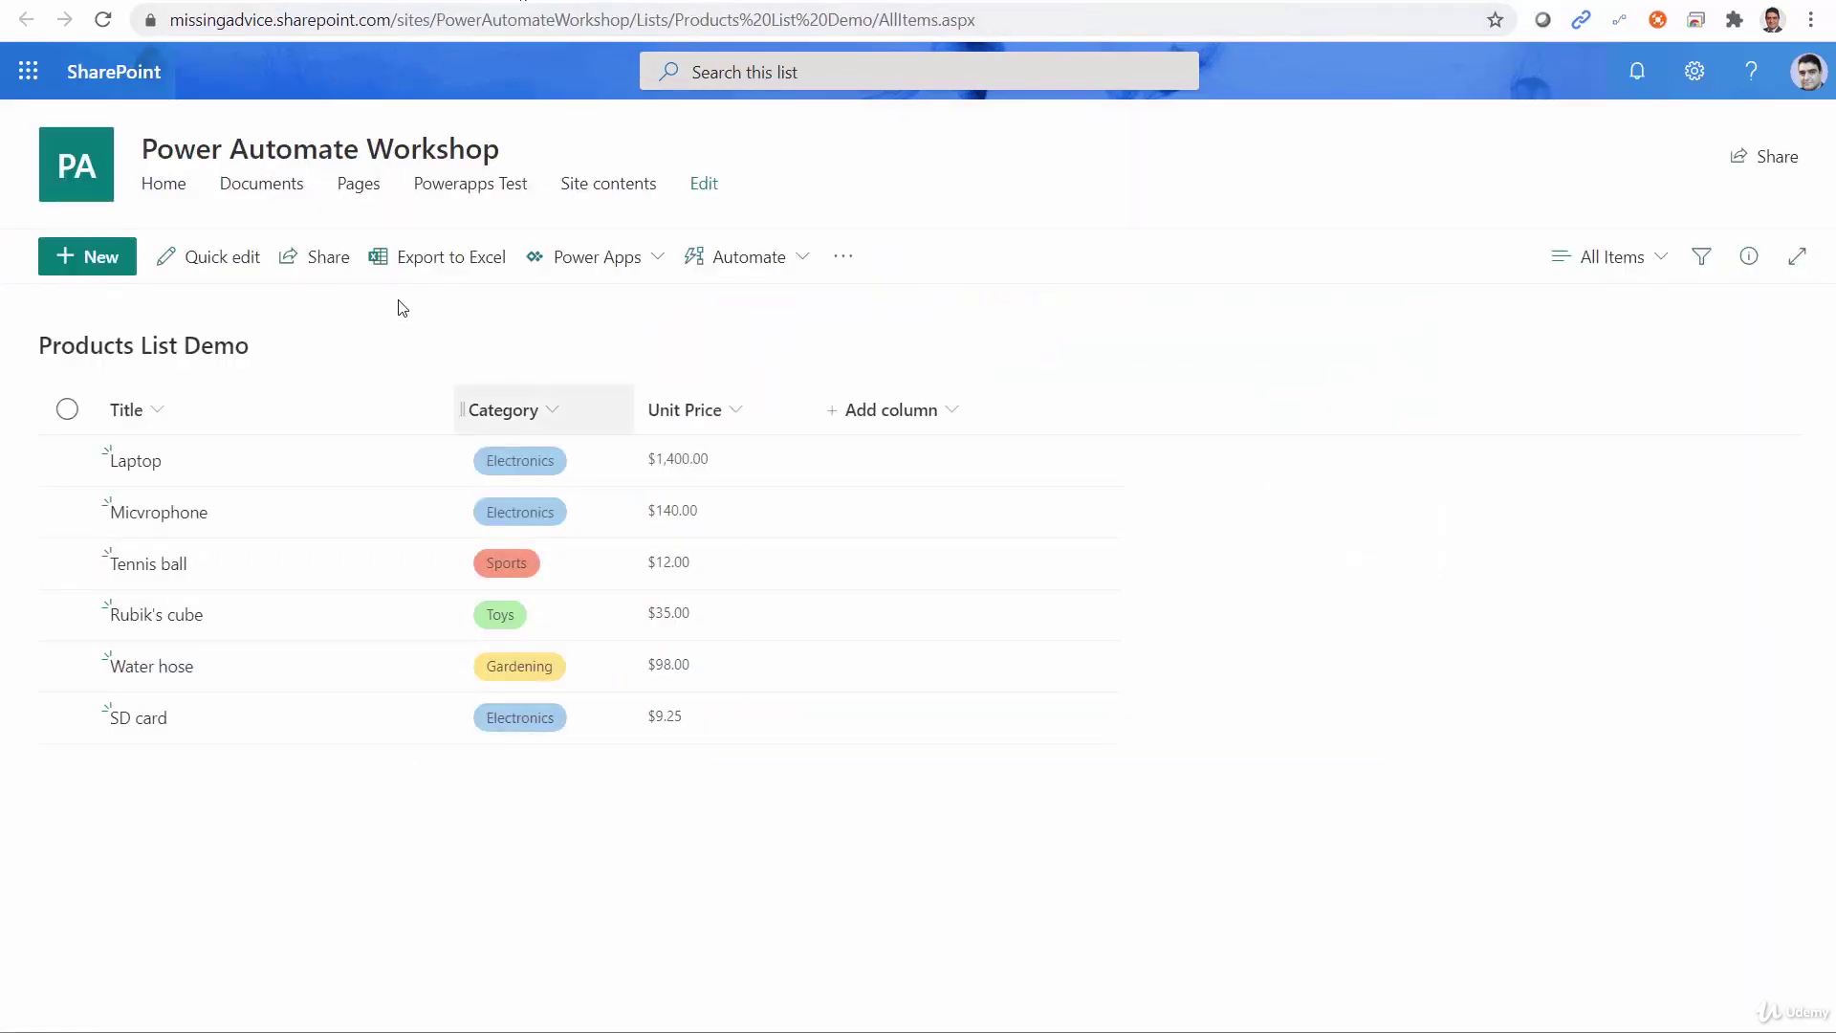